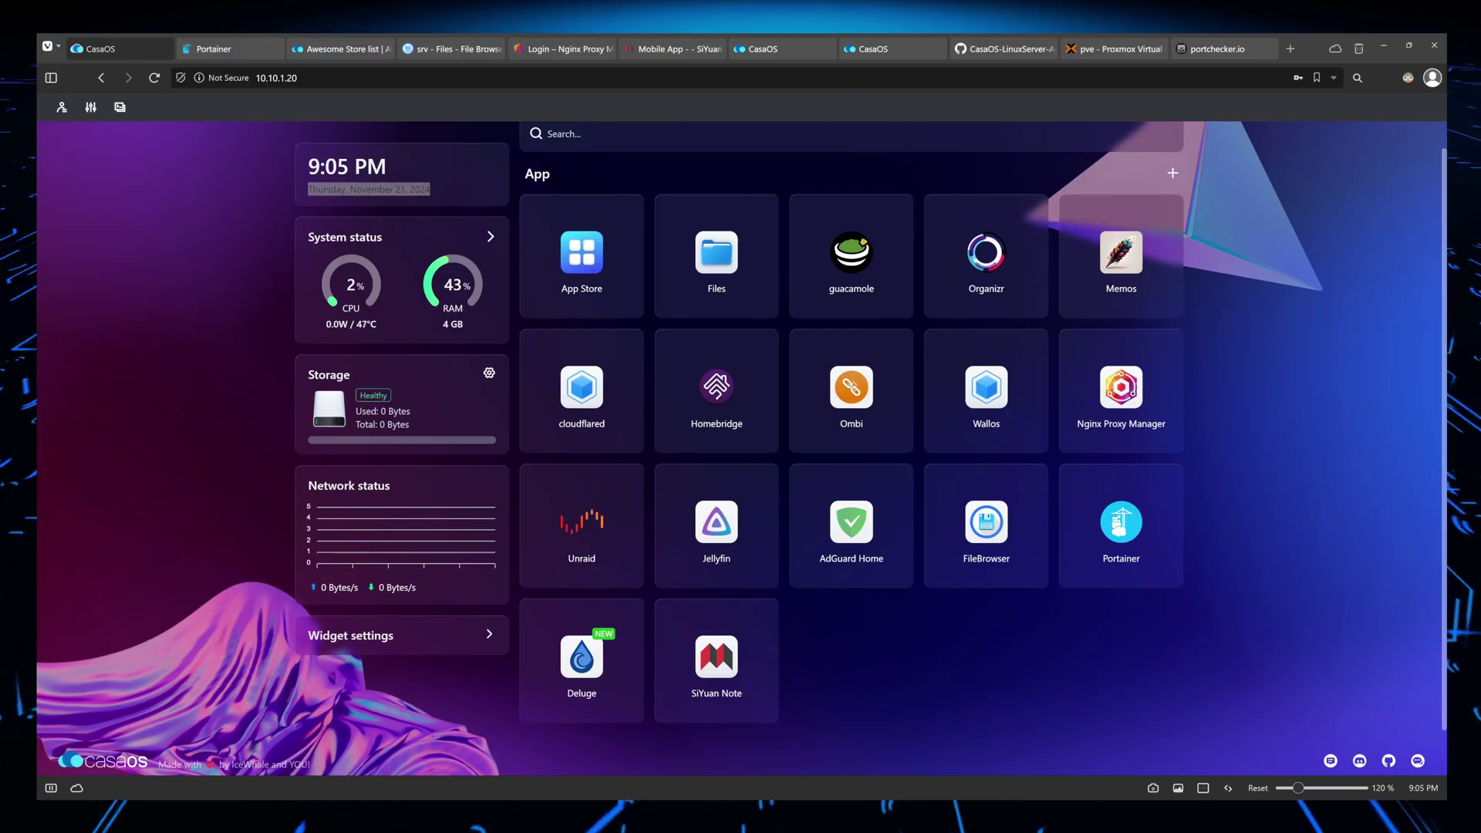
# - Open the App Store, browse its catalog, and list the added sources, including linuxserver.zip
pyautogui.click(581, 252)
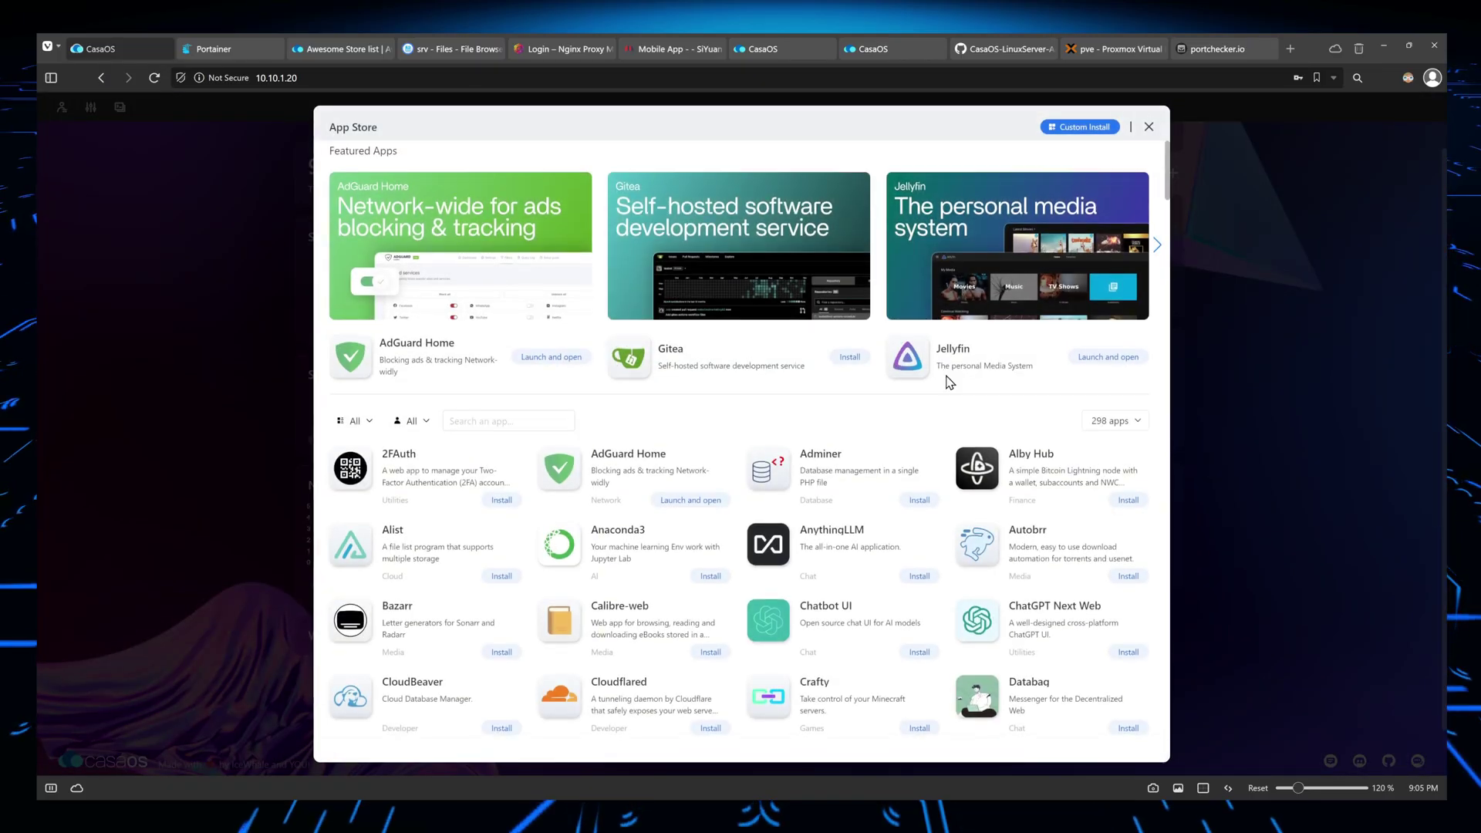
pyautogui.scroll(-6, 954, 382)
pyautogui.scroll(-3, 951, 391)
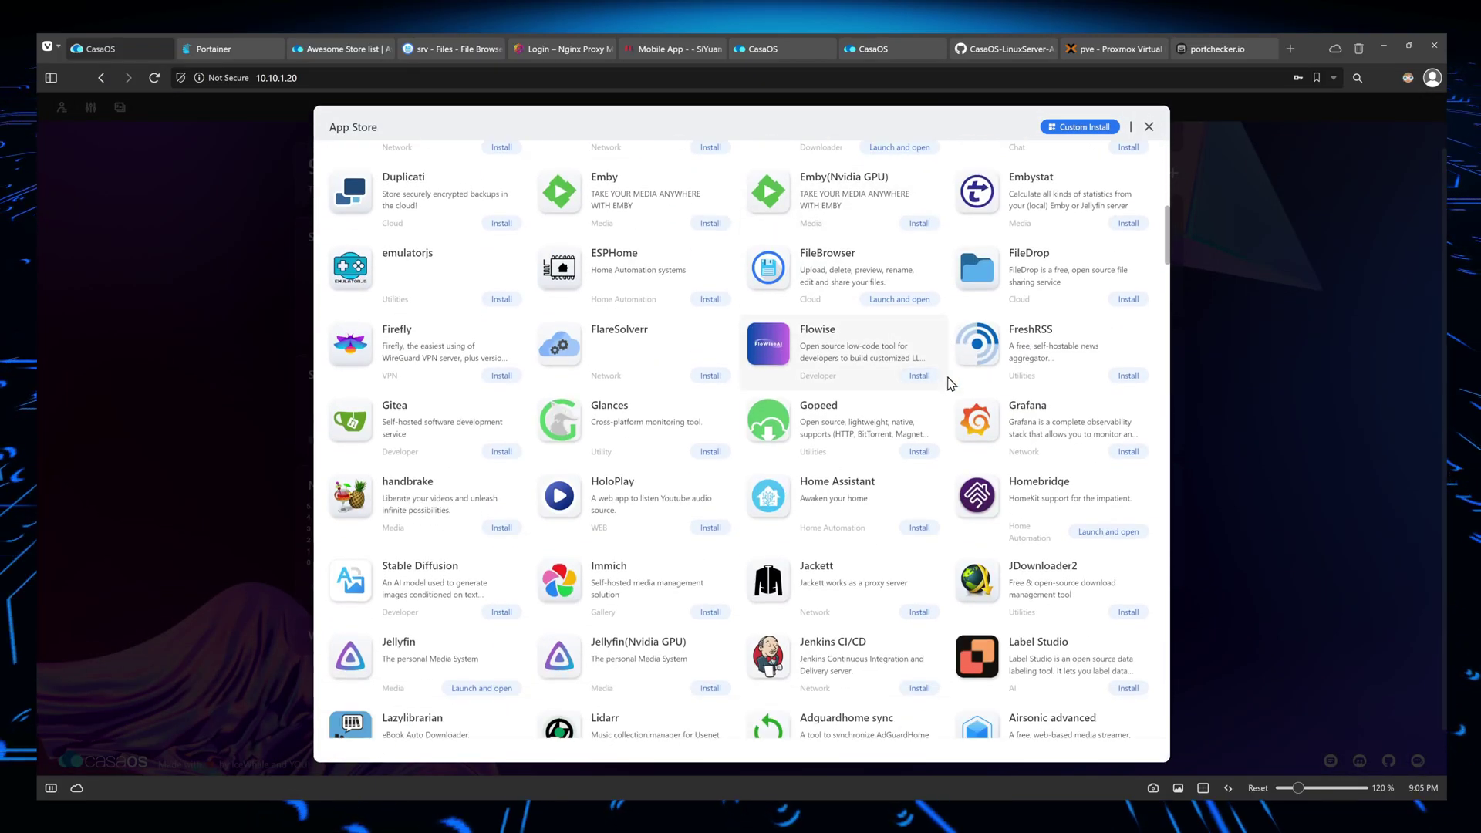
pyautogui.scroll(10, 952, 380)
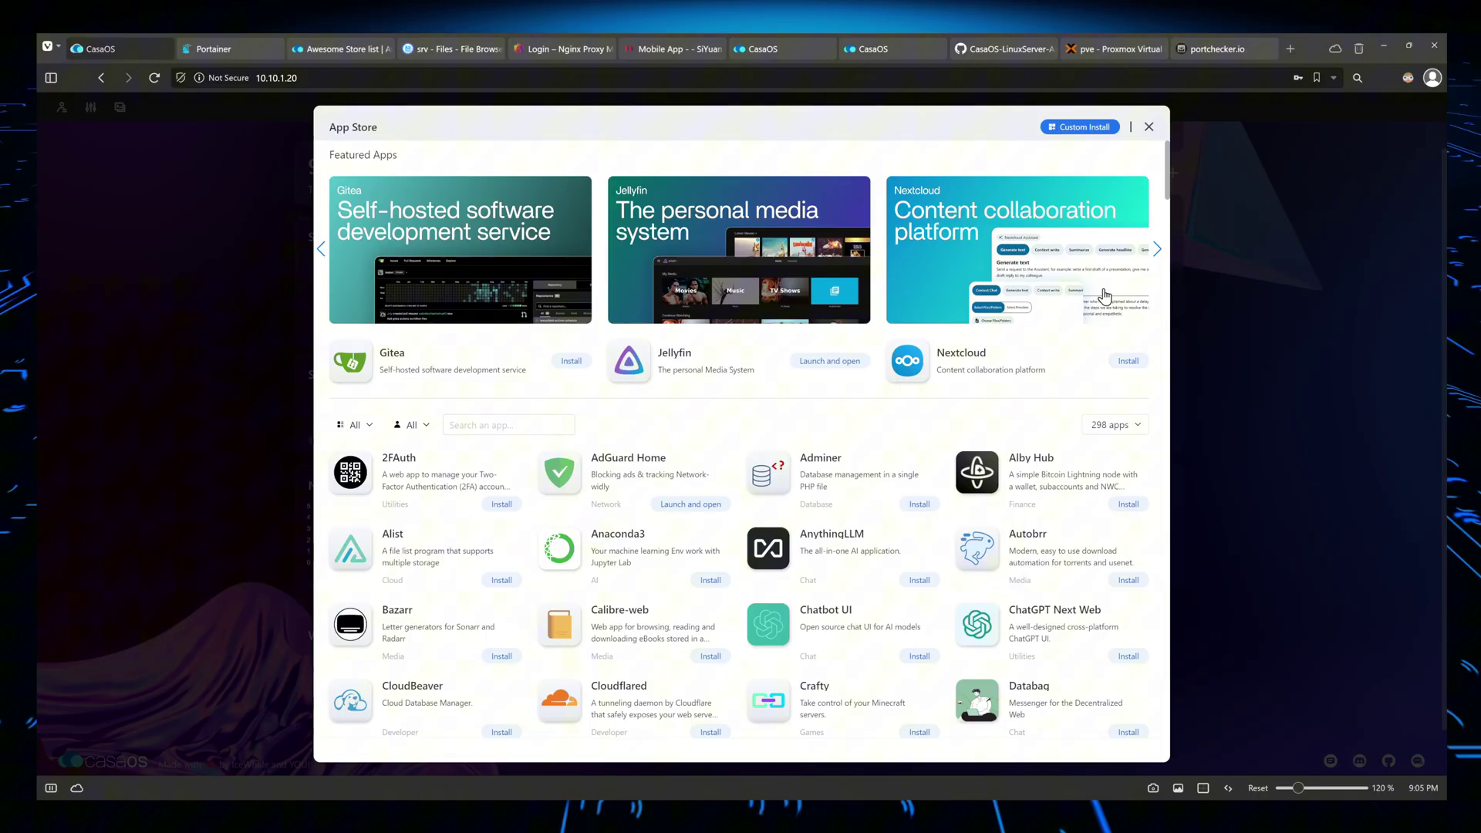
pyautogui.click(1120, 433)
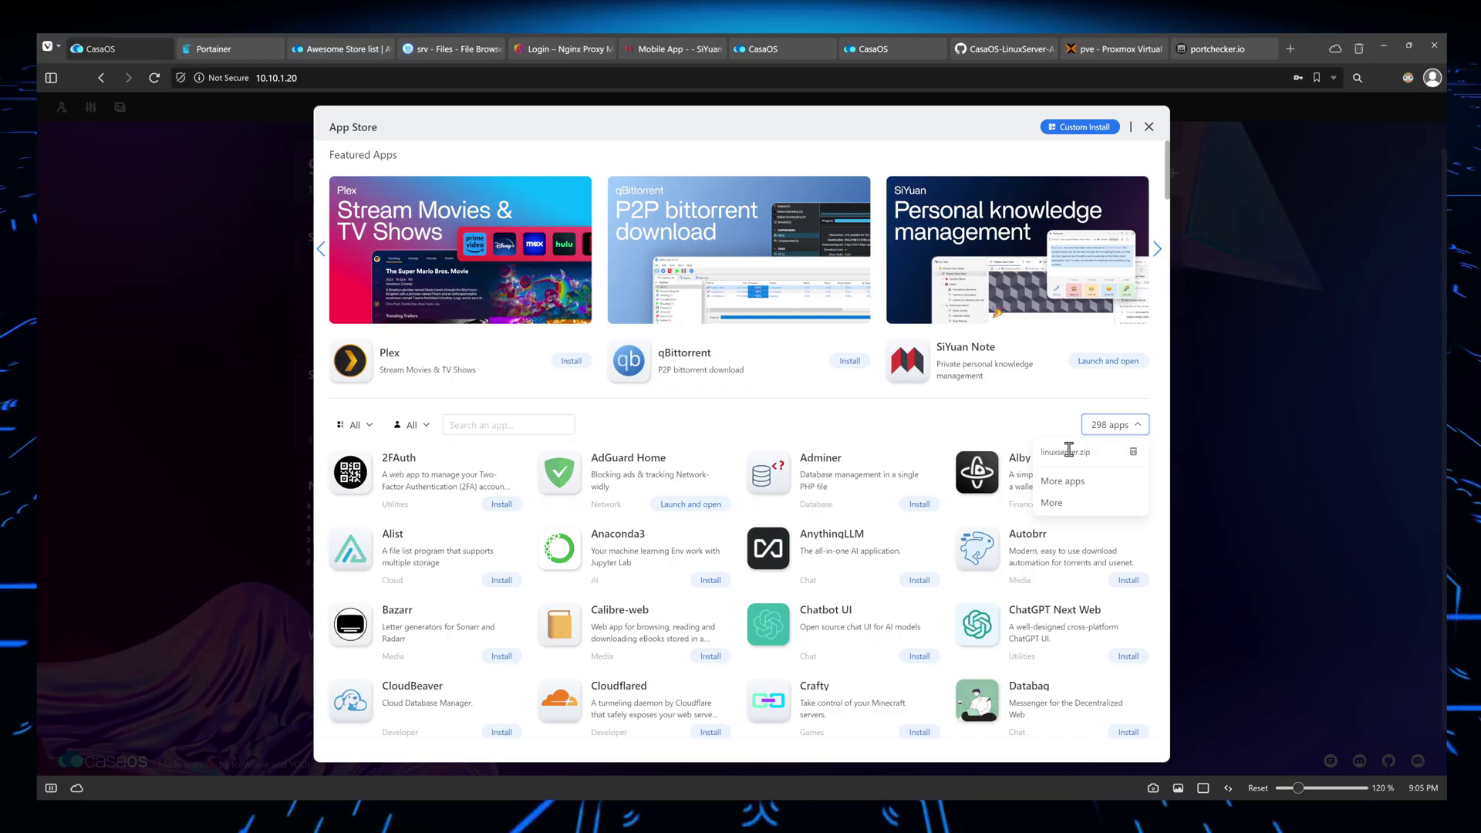
# - Mark the linuxserver.zip source for removal, then scroll through the 298-app catalog
pyautogui.click(1133, 451)
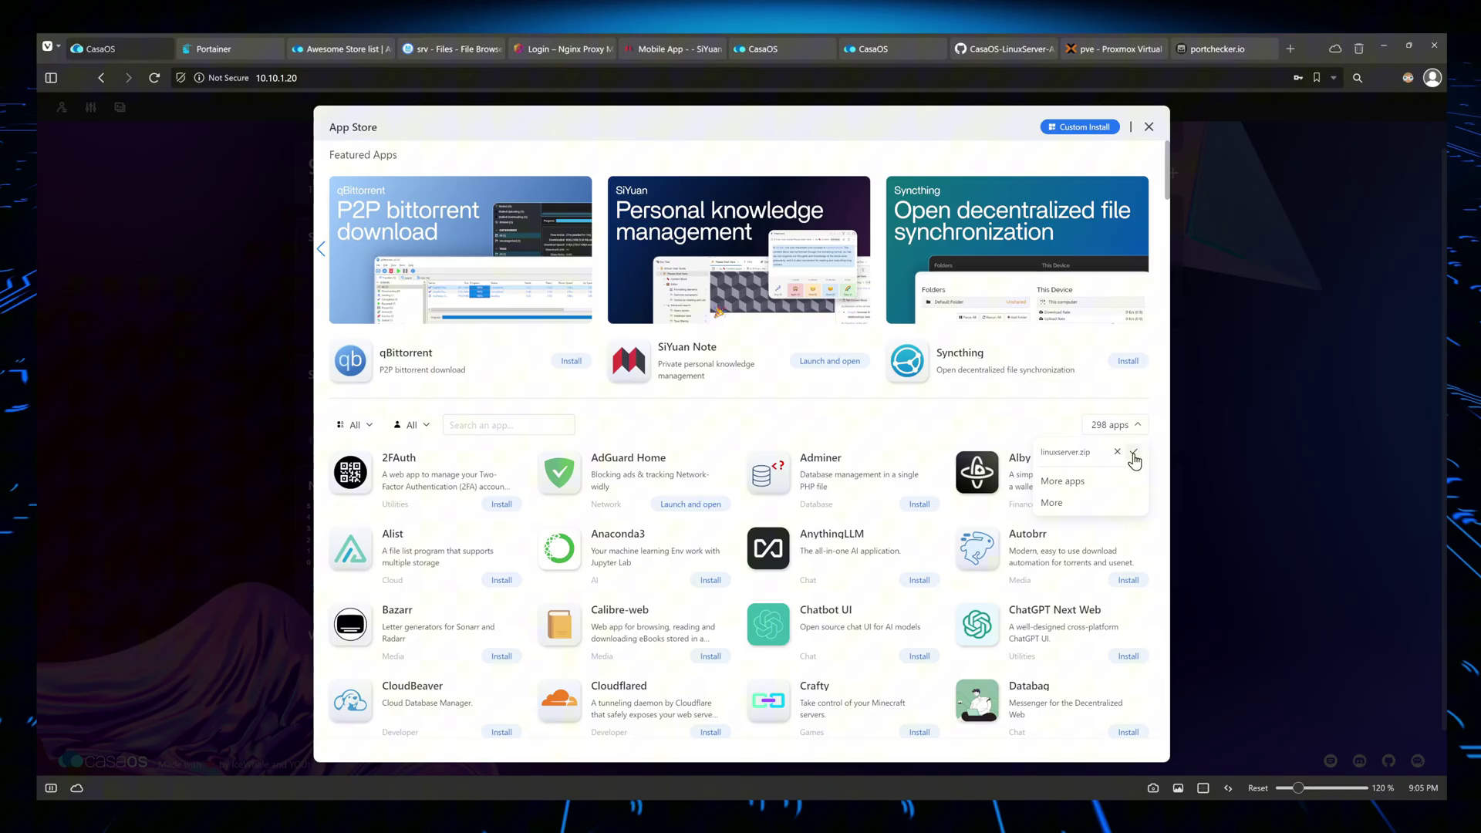
pyautogui.scroll(-5, 1090, 467)
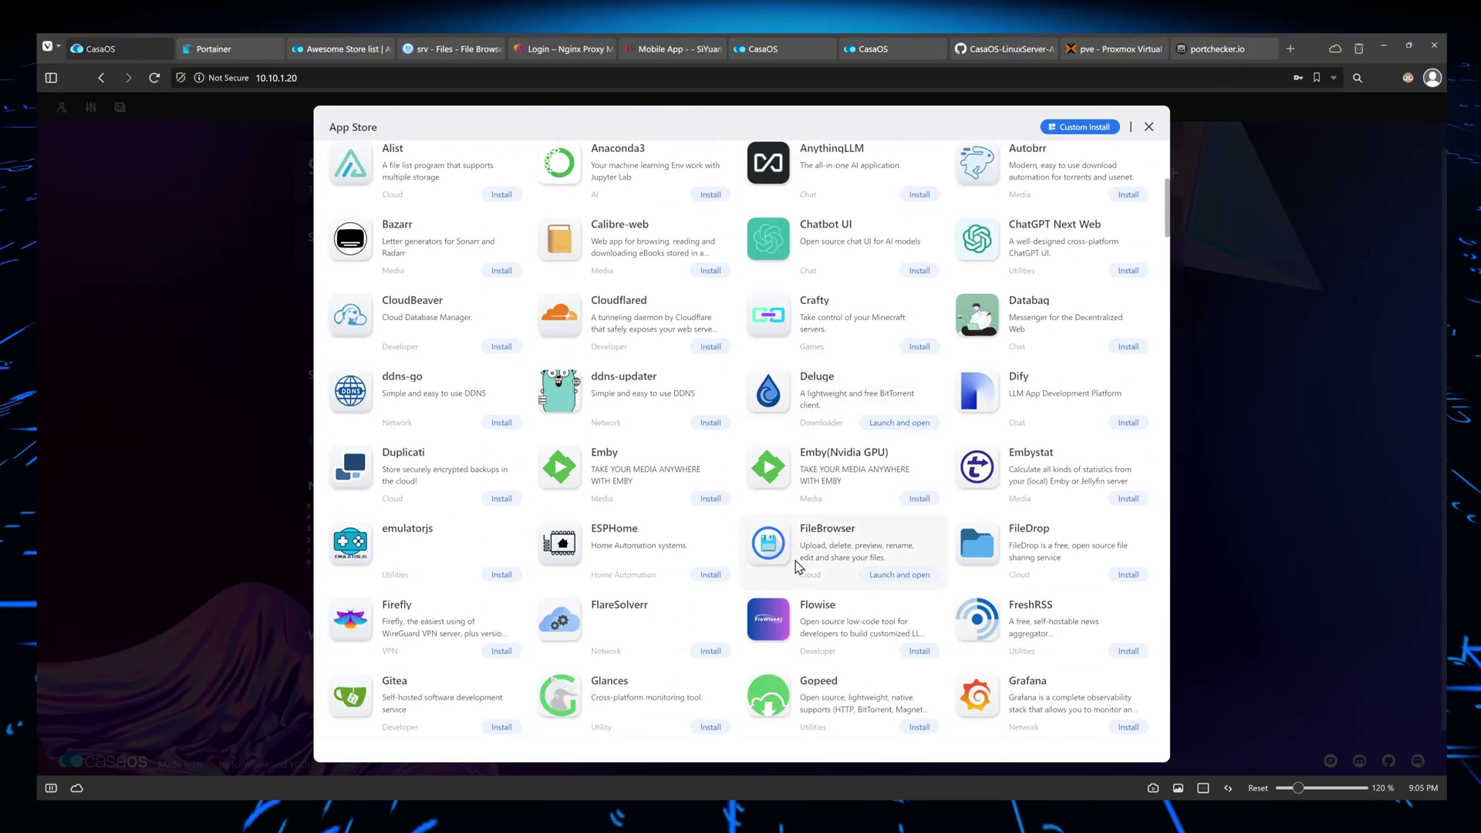
pyautogui.scroll(-7, 816, 387)
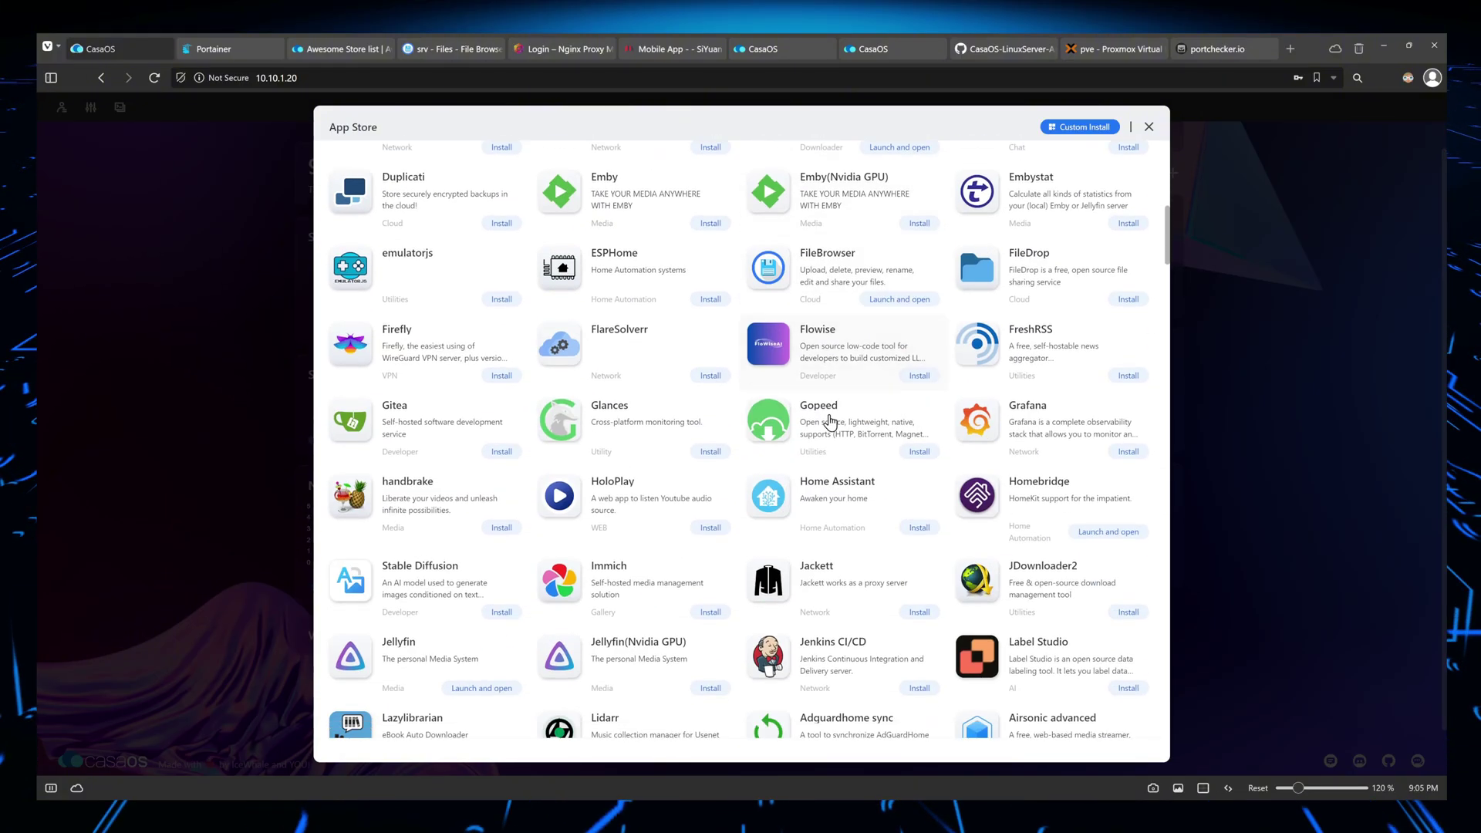
pyautogui.scroll(-4, 829, 423)
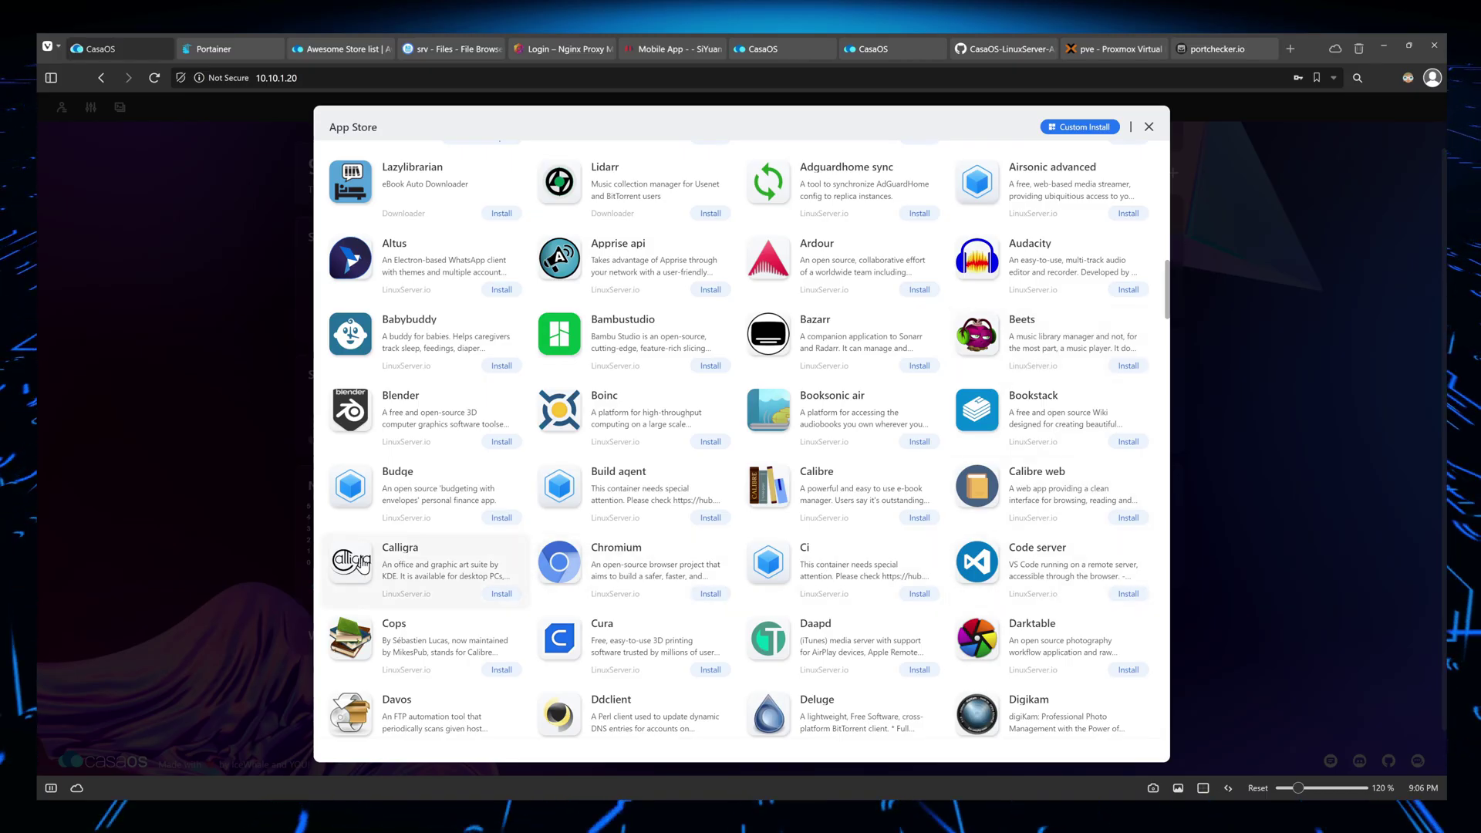
pyautogui.scroll(-3, 432, 600)
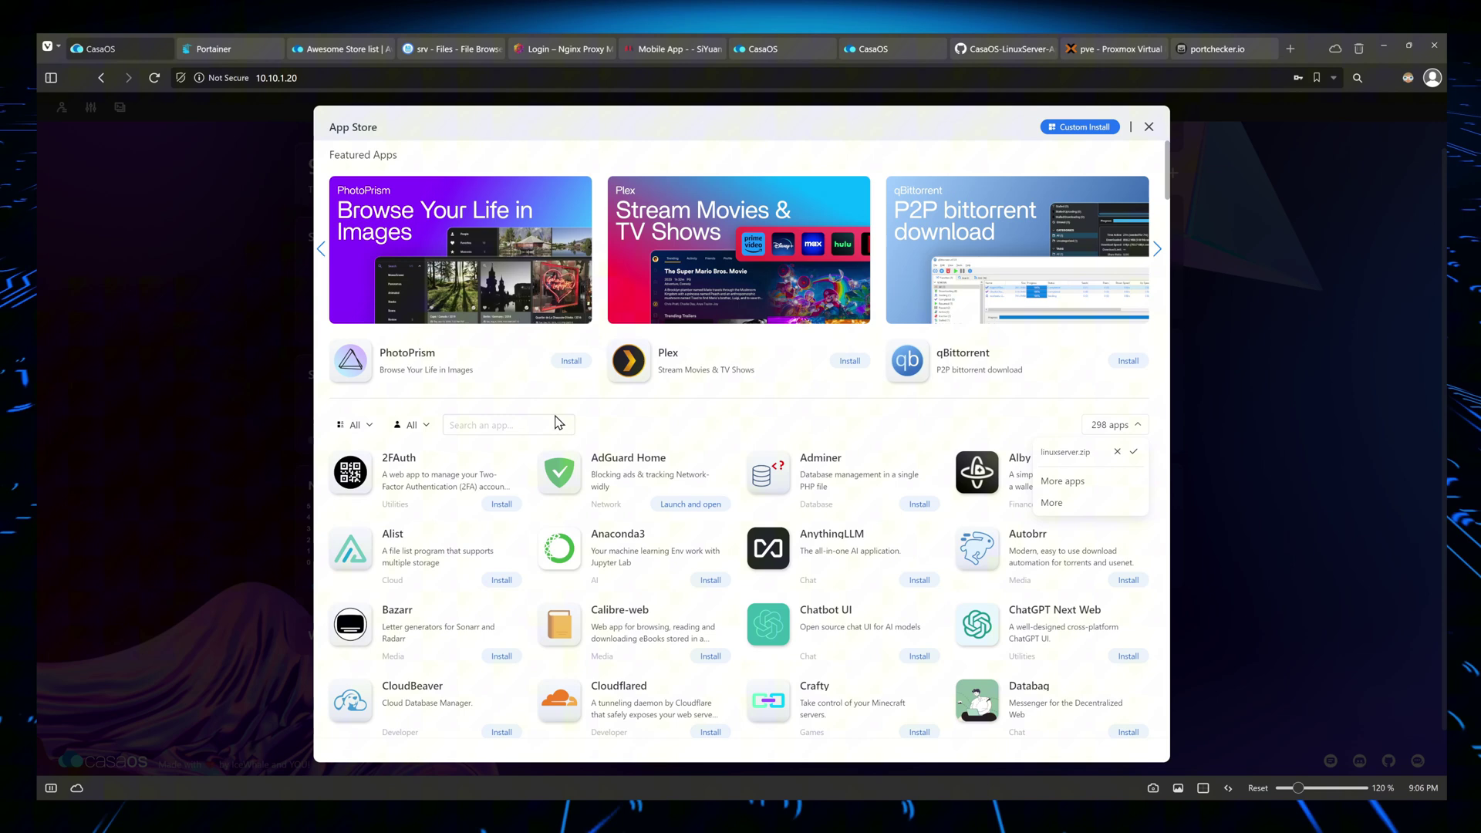
# - Search the App Store for 'deluge' with the page zoomed in, listing two Deluge apps
pyautogui.click(541, 421)
pyautogui.write('de')
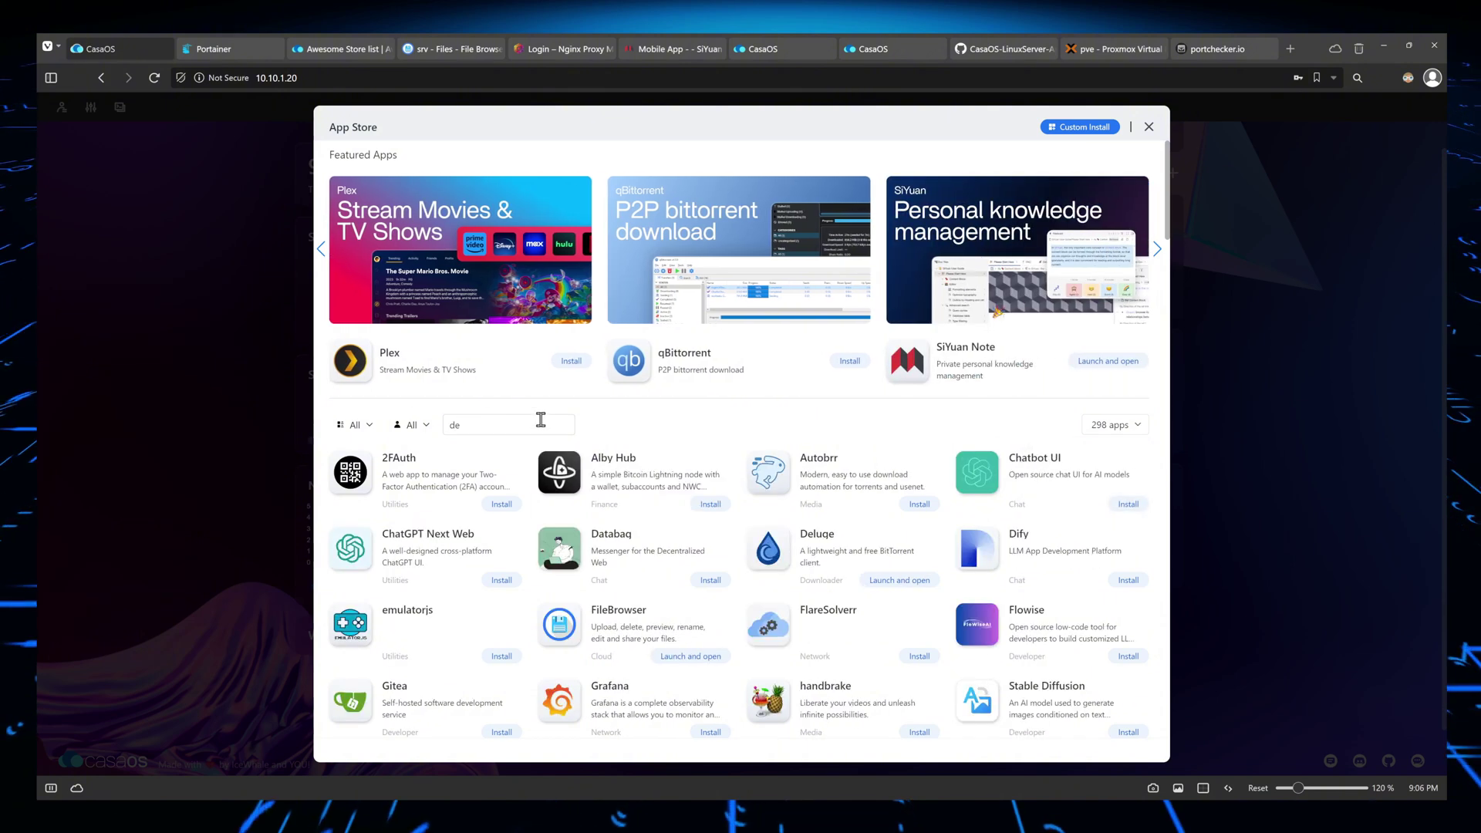
pyautogui.hotkey('ctrl', '+')
pyautogui.hotkey('ctrl', '+')
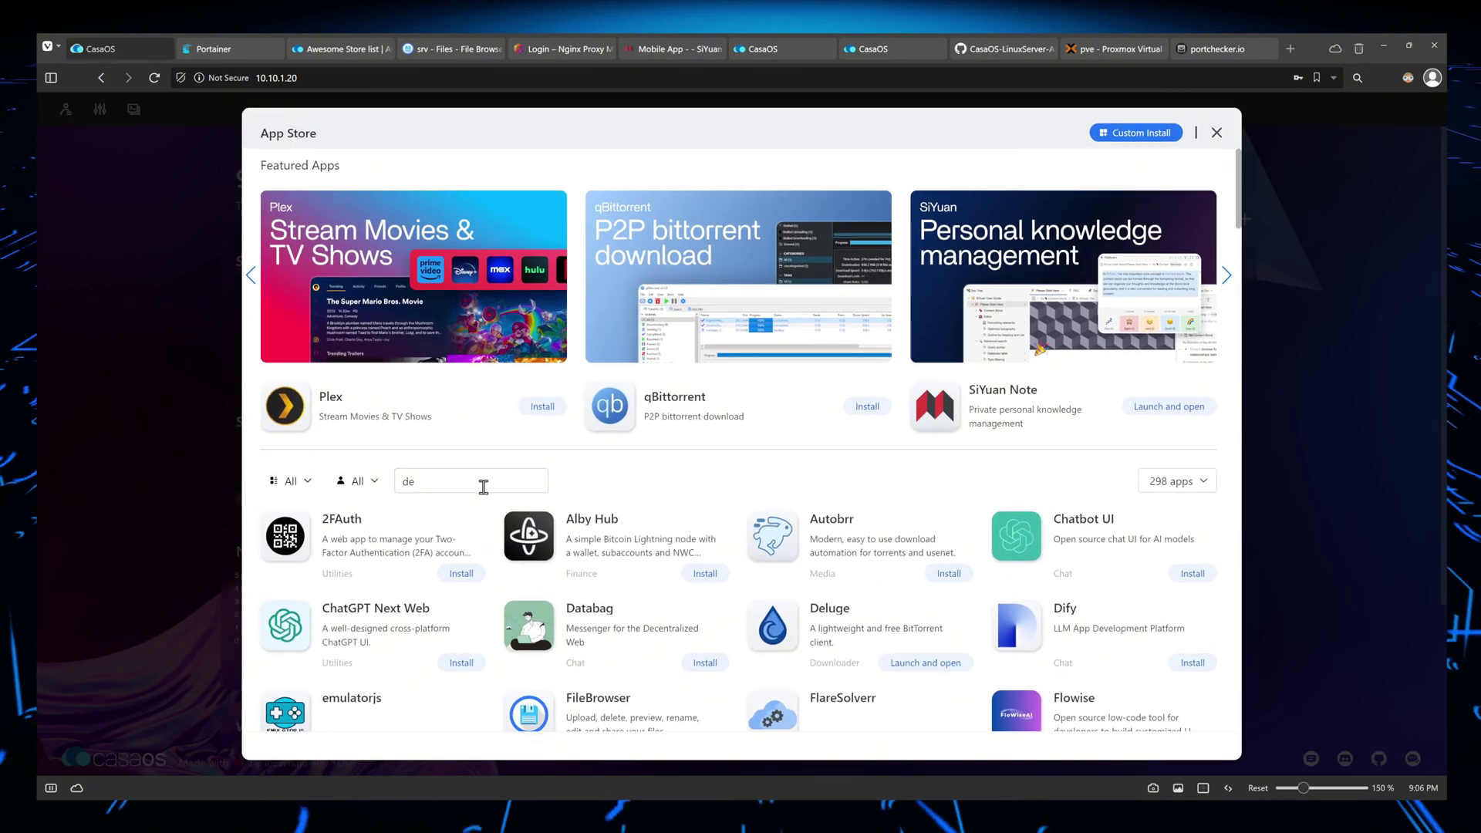
pyautogui.write('luge')
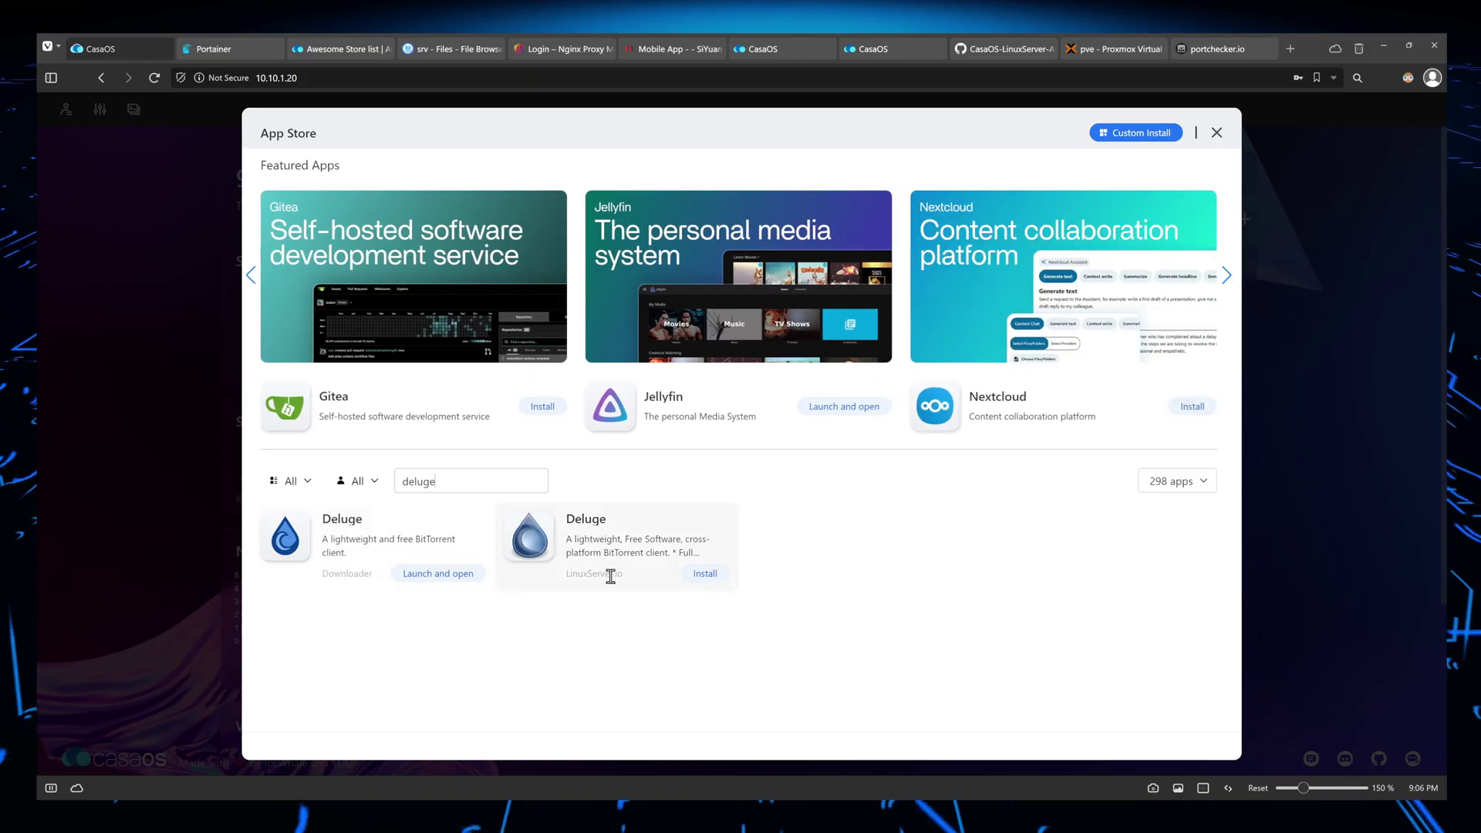
# - Replace the search with 'beets' to show the LinuxServer.io Beets app, then list the sources
pyautogui.doubleClick(473, 486)
pyautogui.write('b')
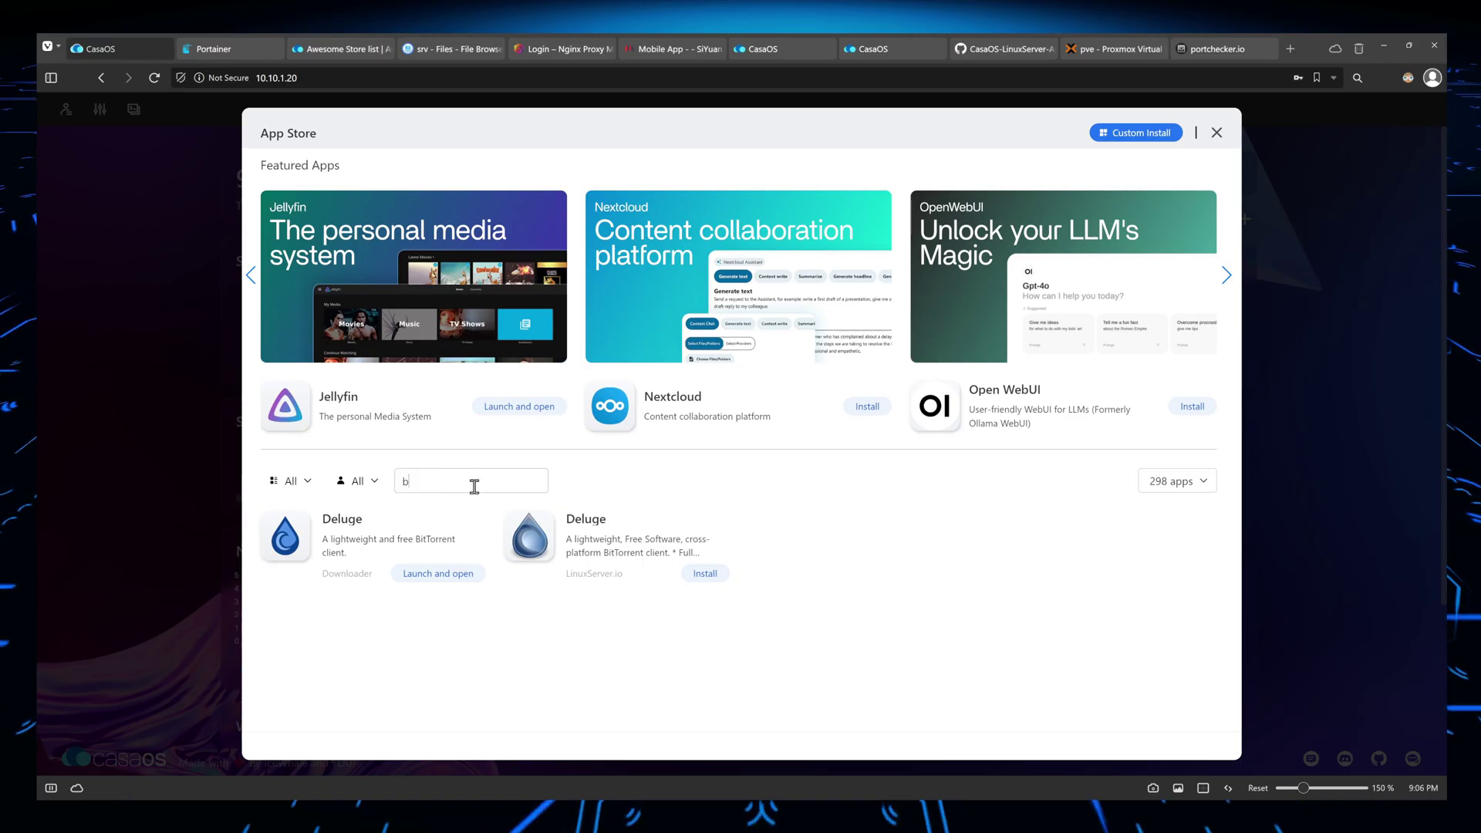
pyautogui.write('eets')
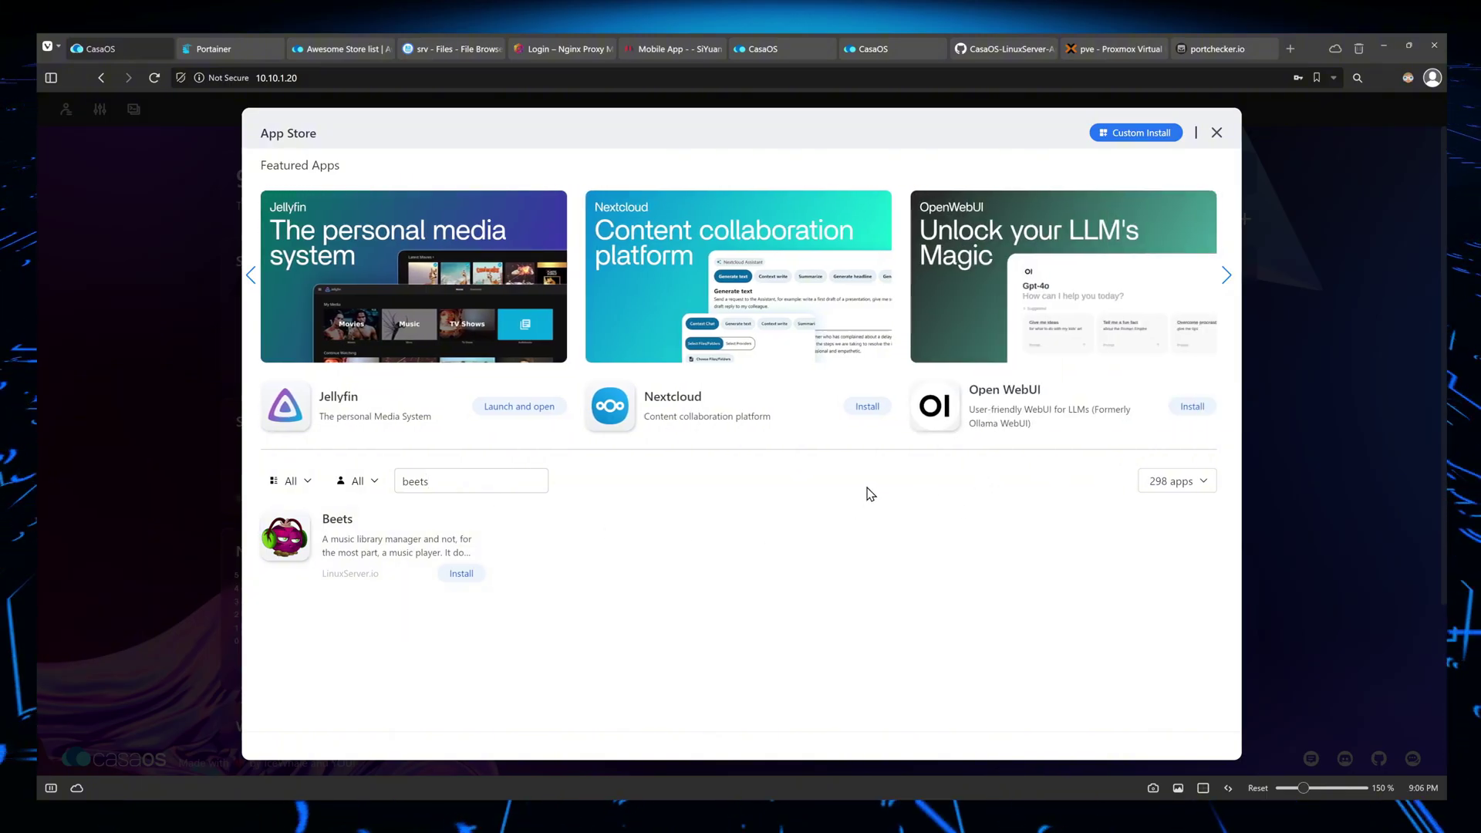
pyautogui.click(1200, 485)
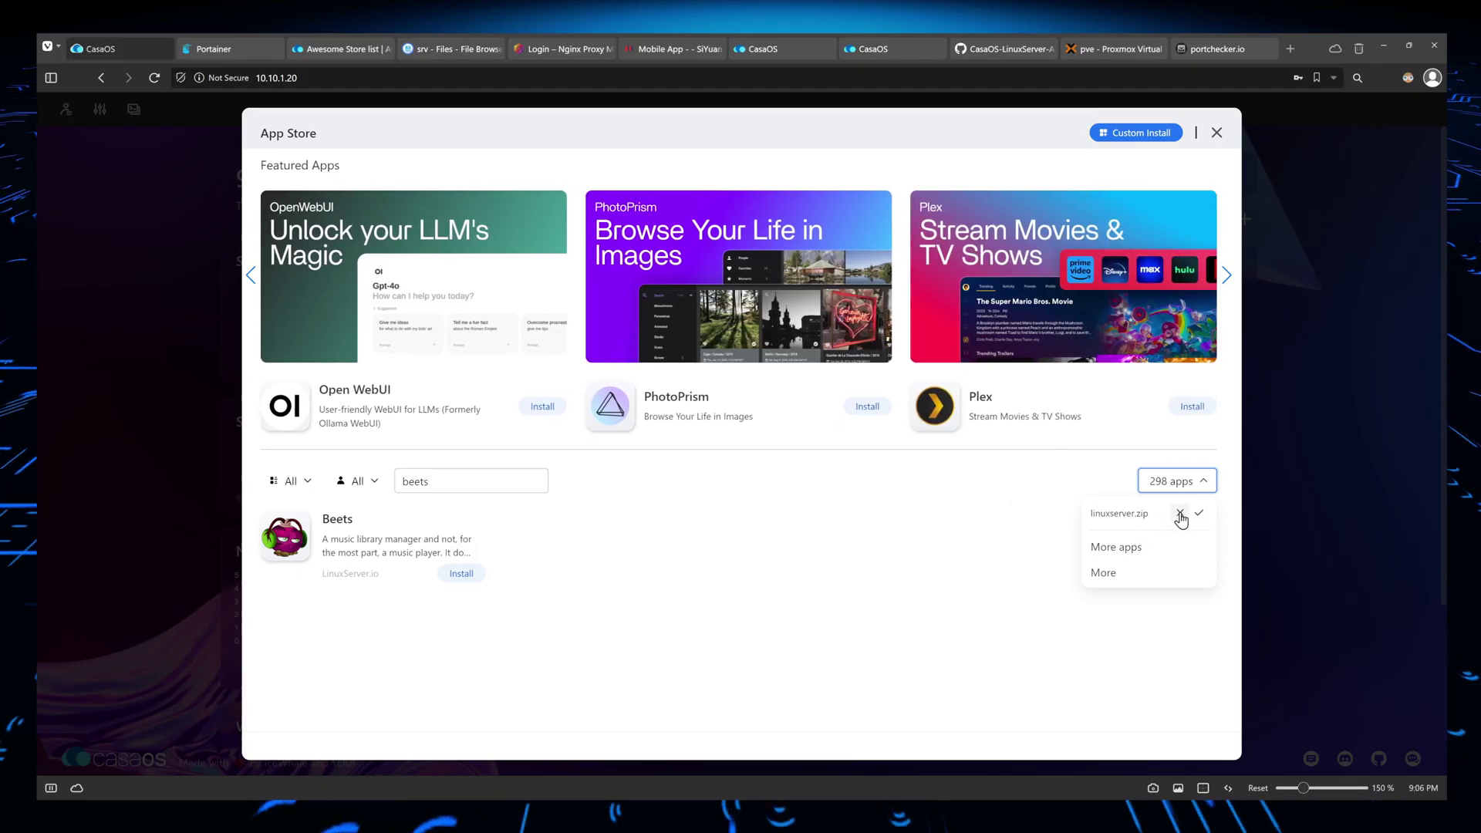
# - Confirm deleting linuxserver.zip, leaving the 'beets' search with no results
pyautogui.click(1180, 514)
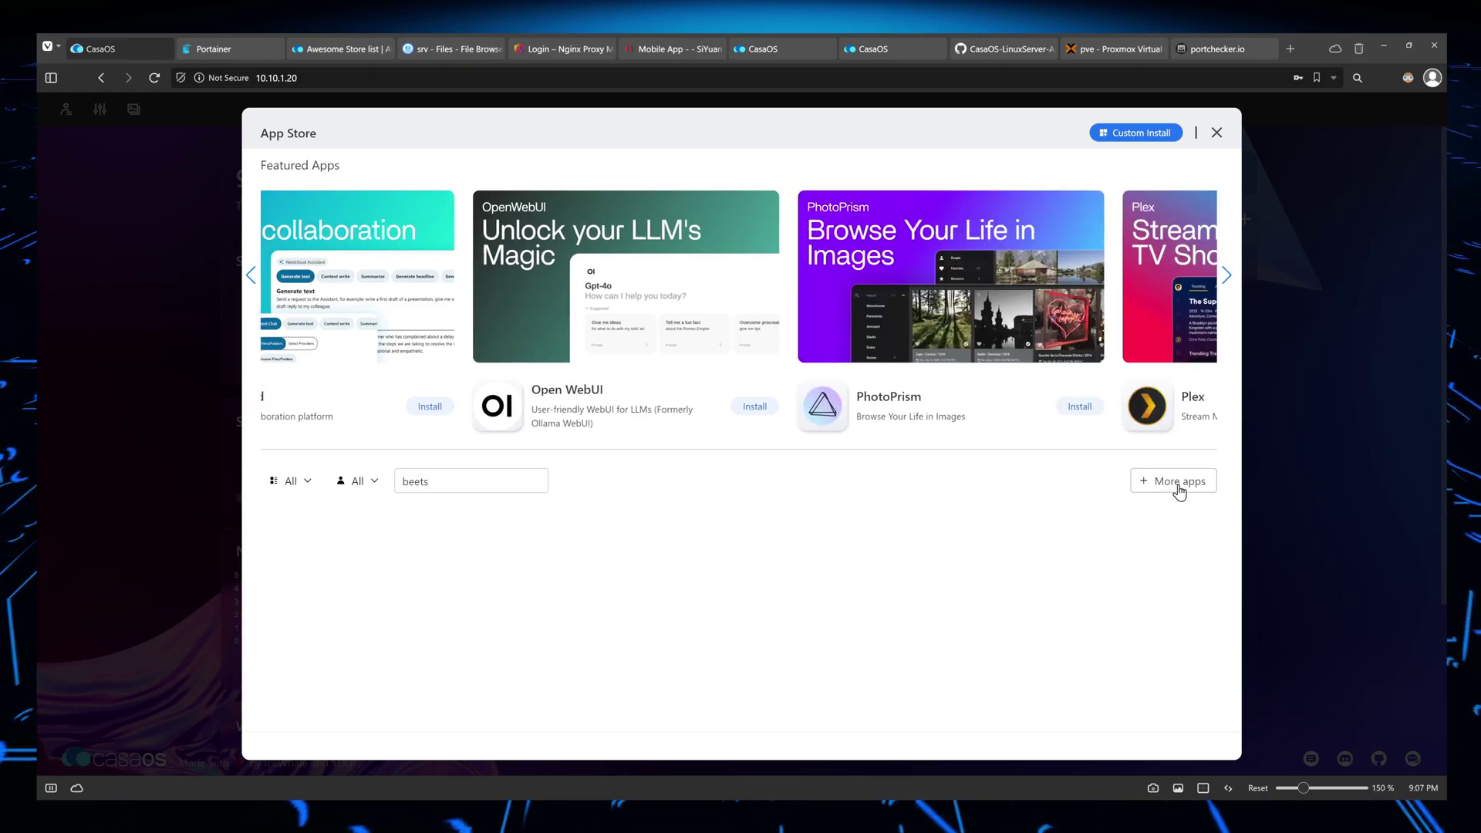
# - Reveal the app source field and clear the 'beets' search to list all apps
pyautogui.click(1167, 496)
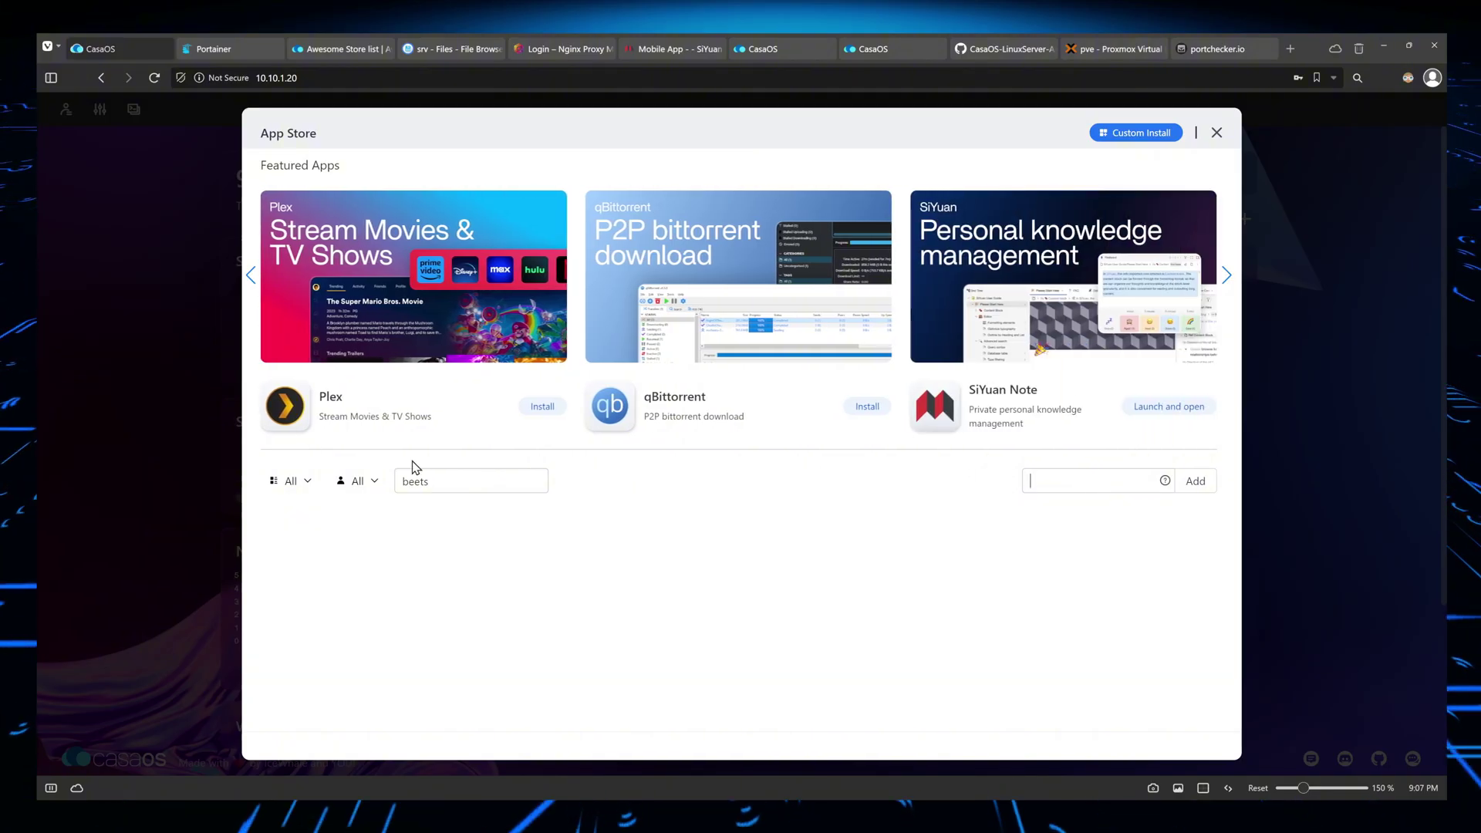
pyautogui.doubleClick(451, 480)
pyautogui.press('BackSpace')
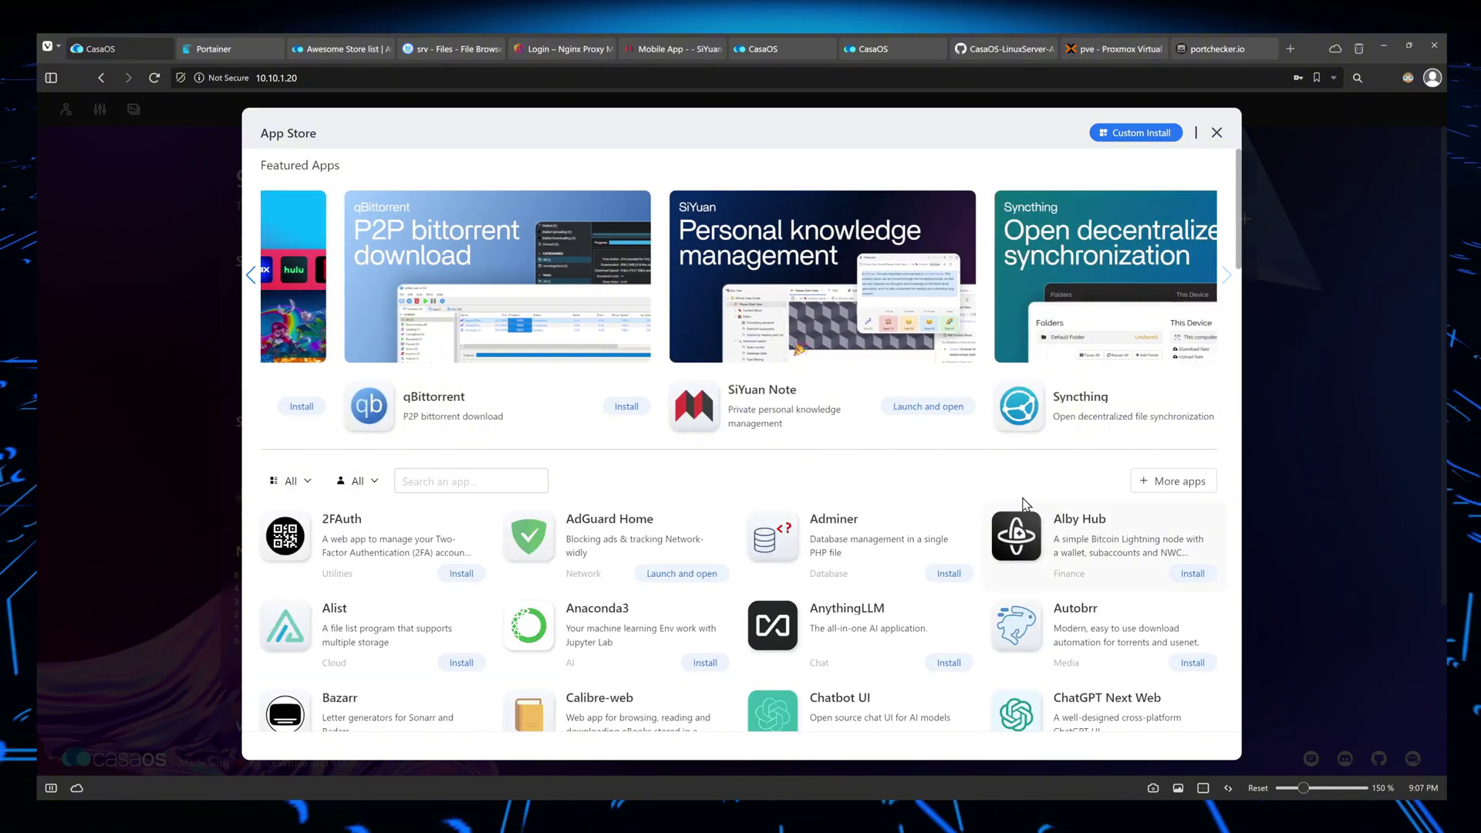
# - View and close the third-party store list, then reopen the App Store's empty source field
pyautogui.click(1165, 482)
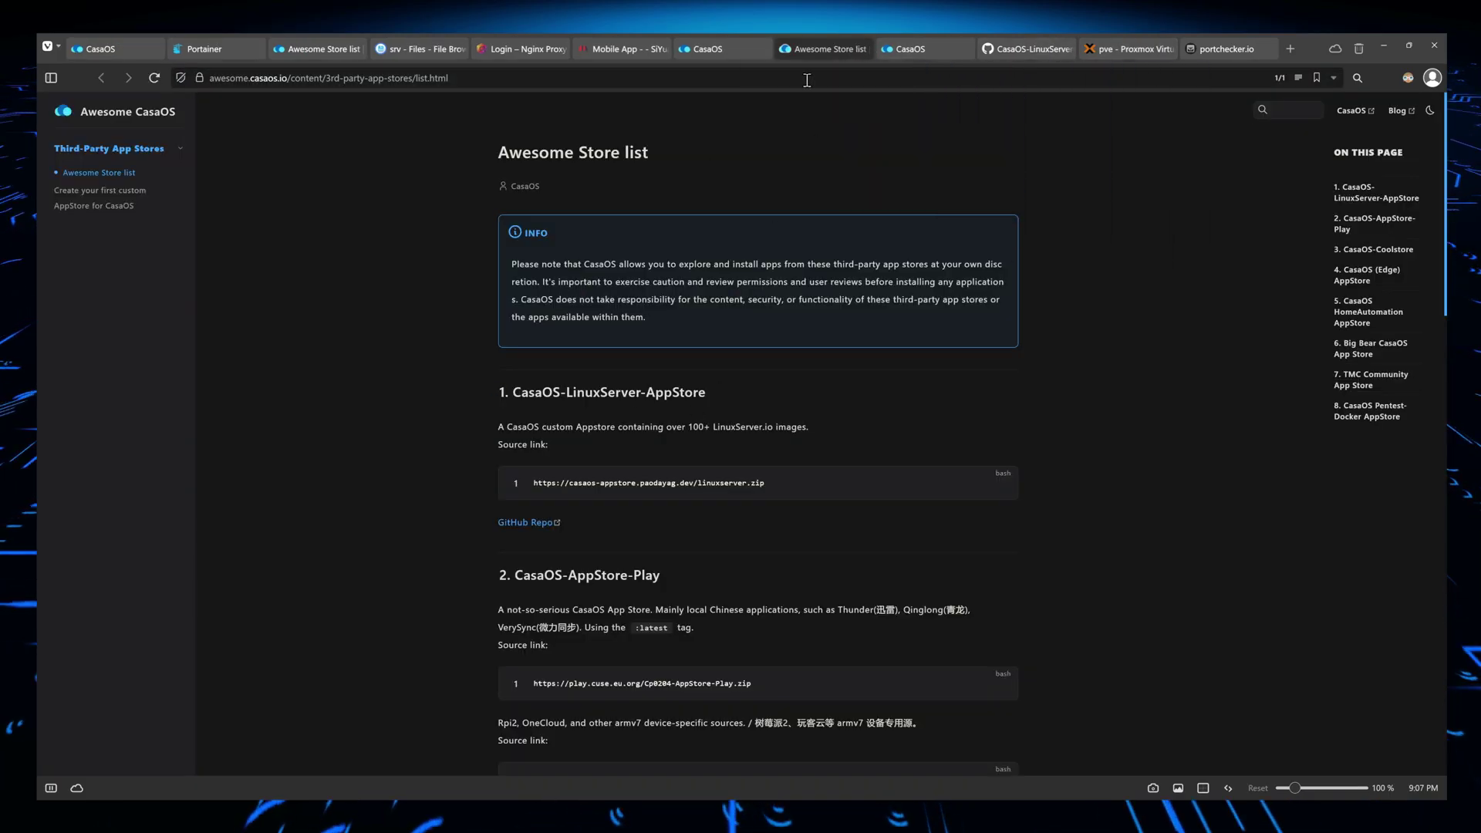
pyautogui.click(866, 49)
pyautogui.scroll(-3, 1154, 497)
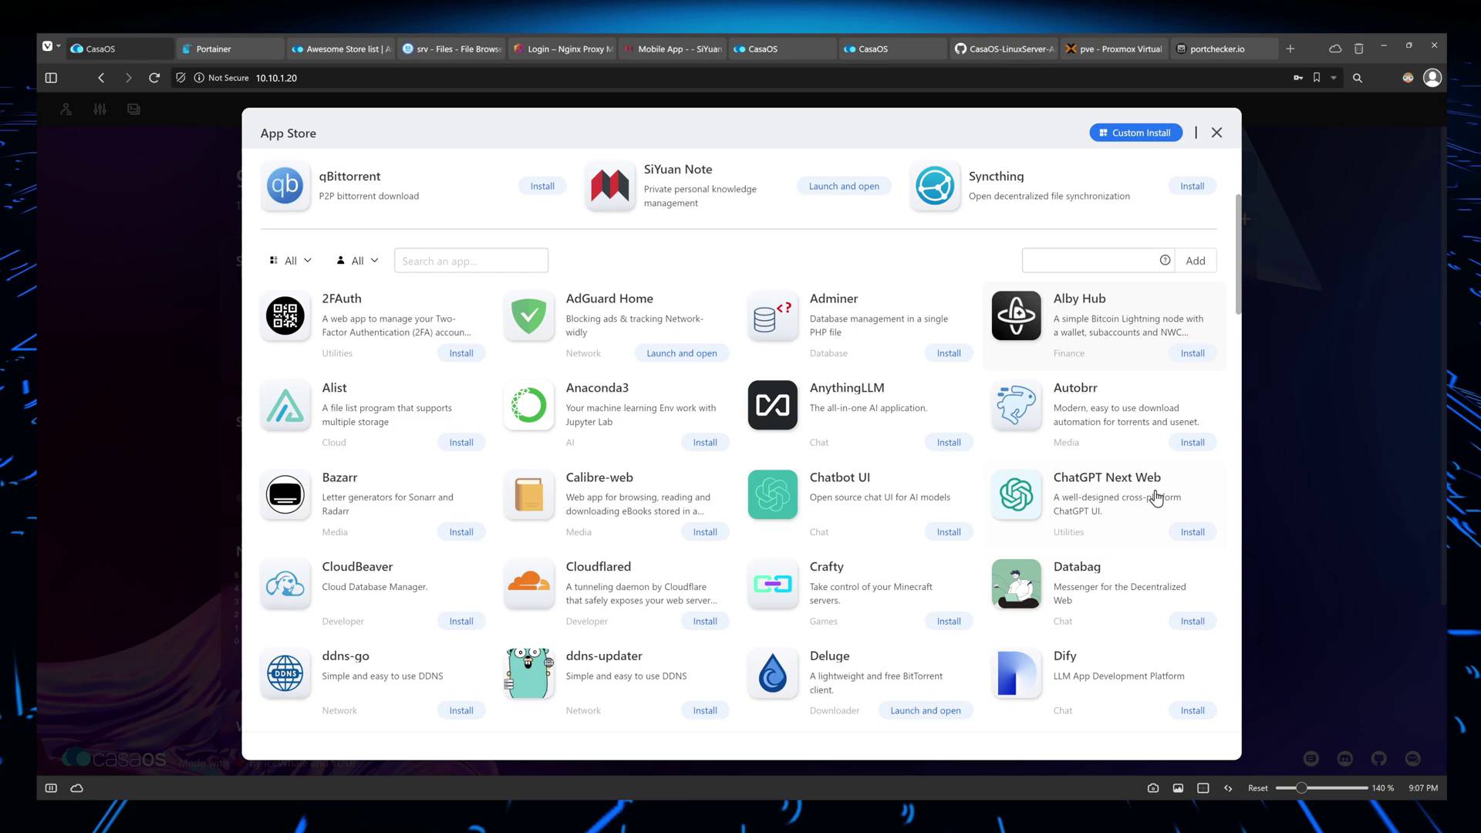
pyautogui.scroll(3, 1155, 498)
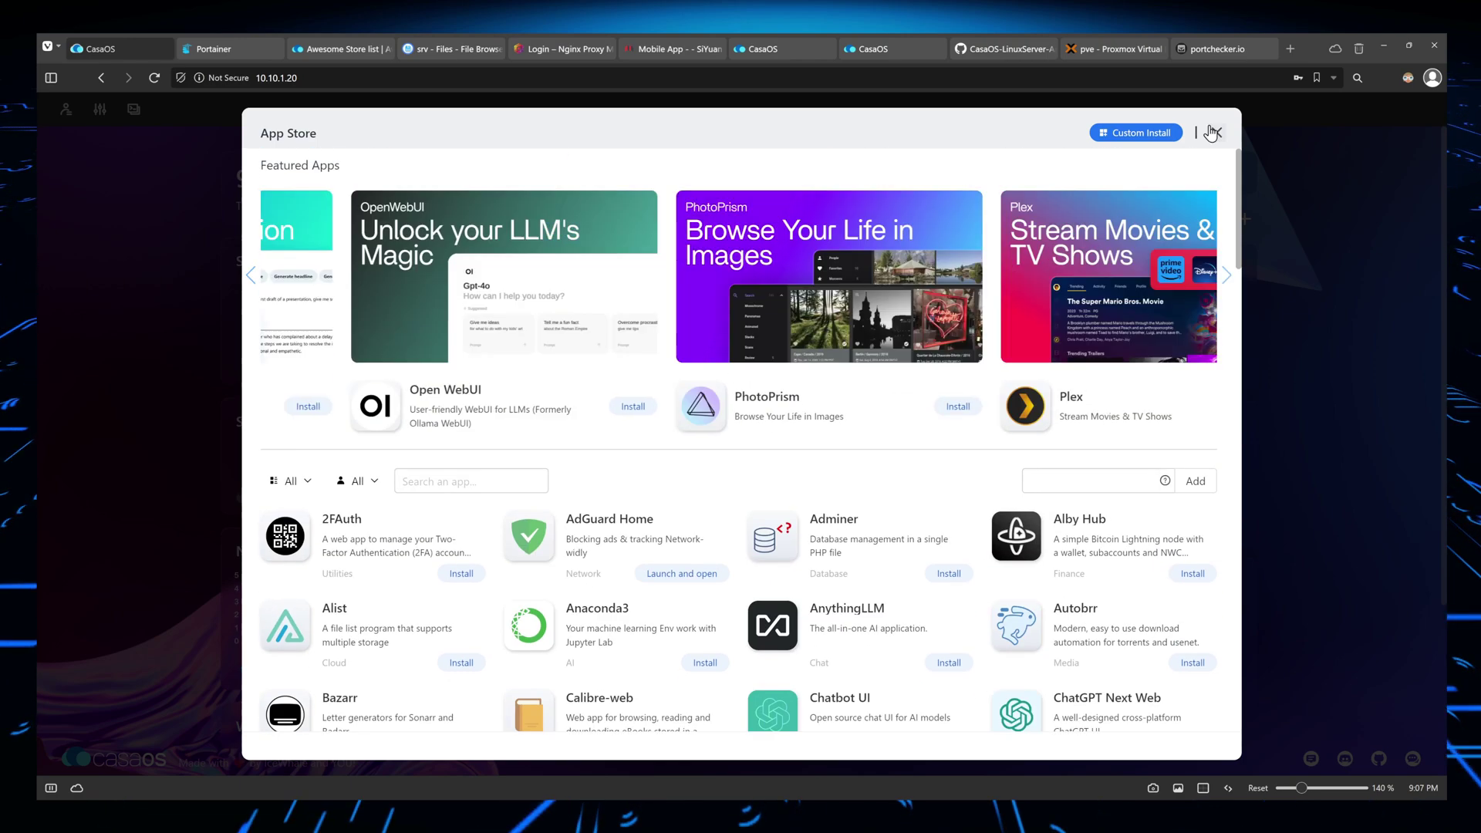
pyautogui.click(1216, 132)
pyautogui.click(564, 332)
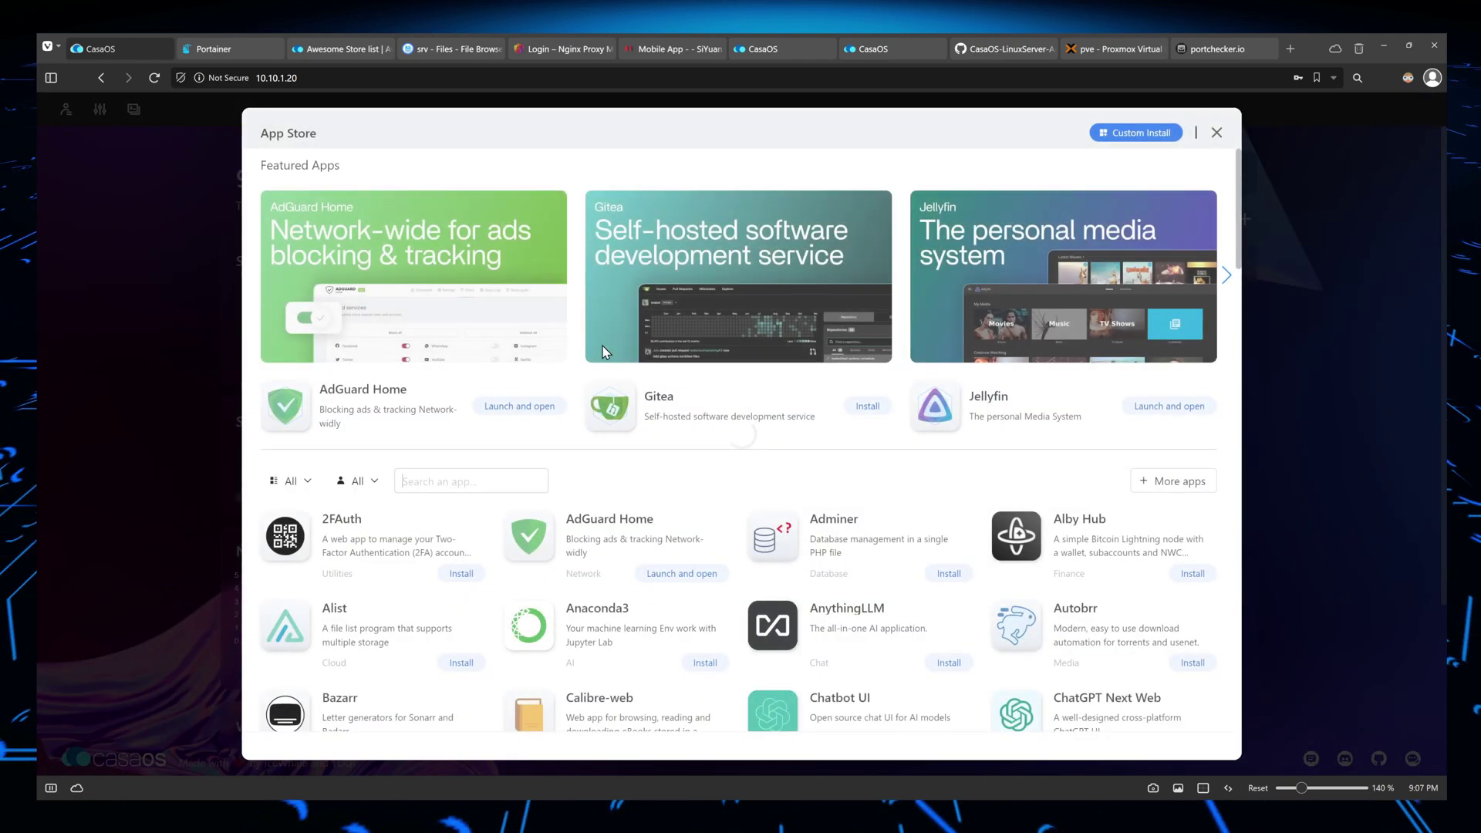
pyautogui.click(1165, 494)
# - Open the Awesome Store list and copy the CasaOS-LinuxServer-AppStore source link
pyautogui.moveTo(1163, 491)
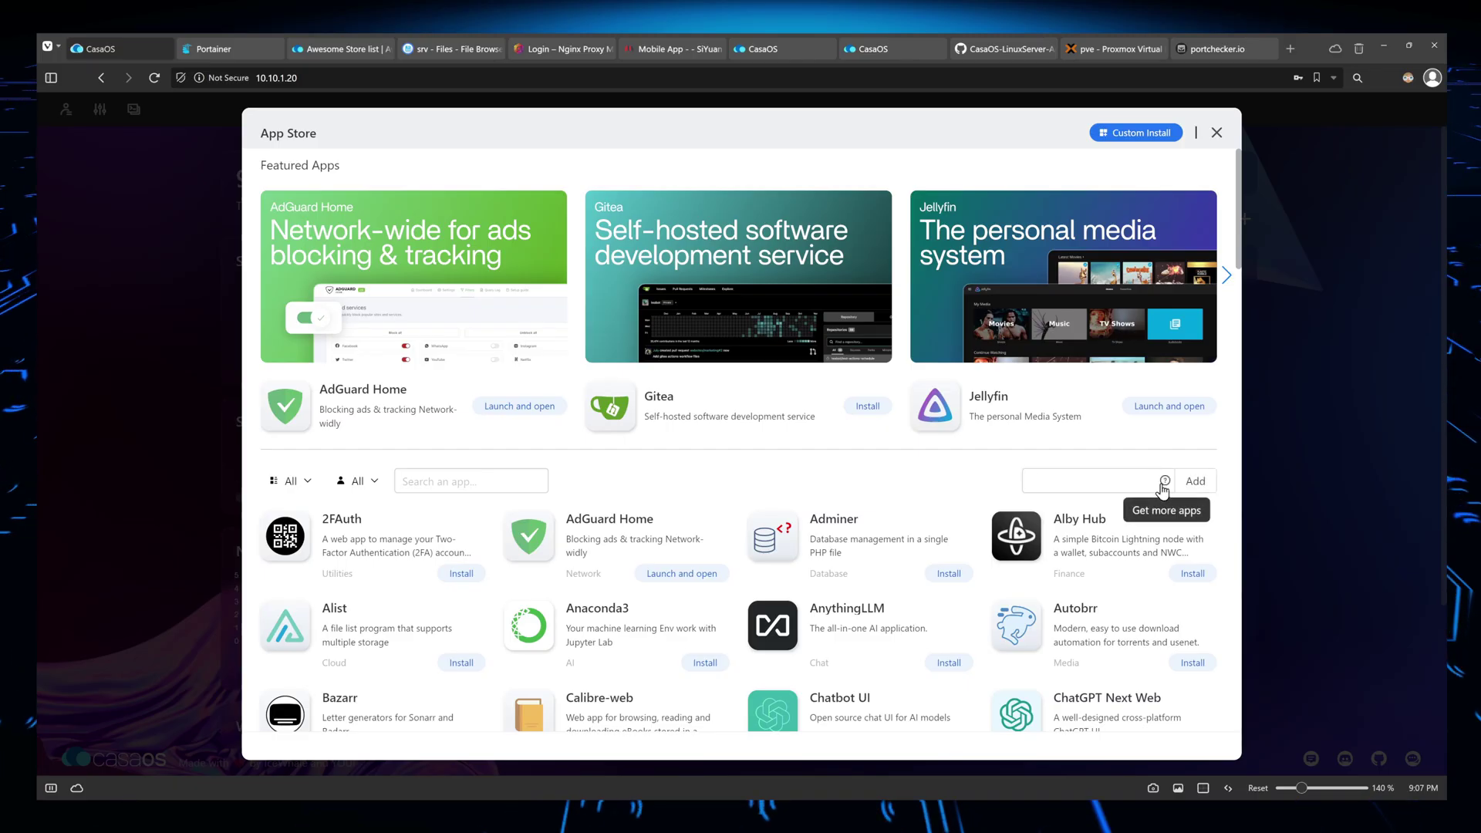
pyautogui.click(1165, 485)
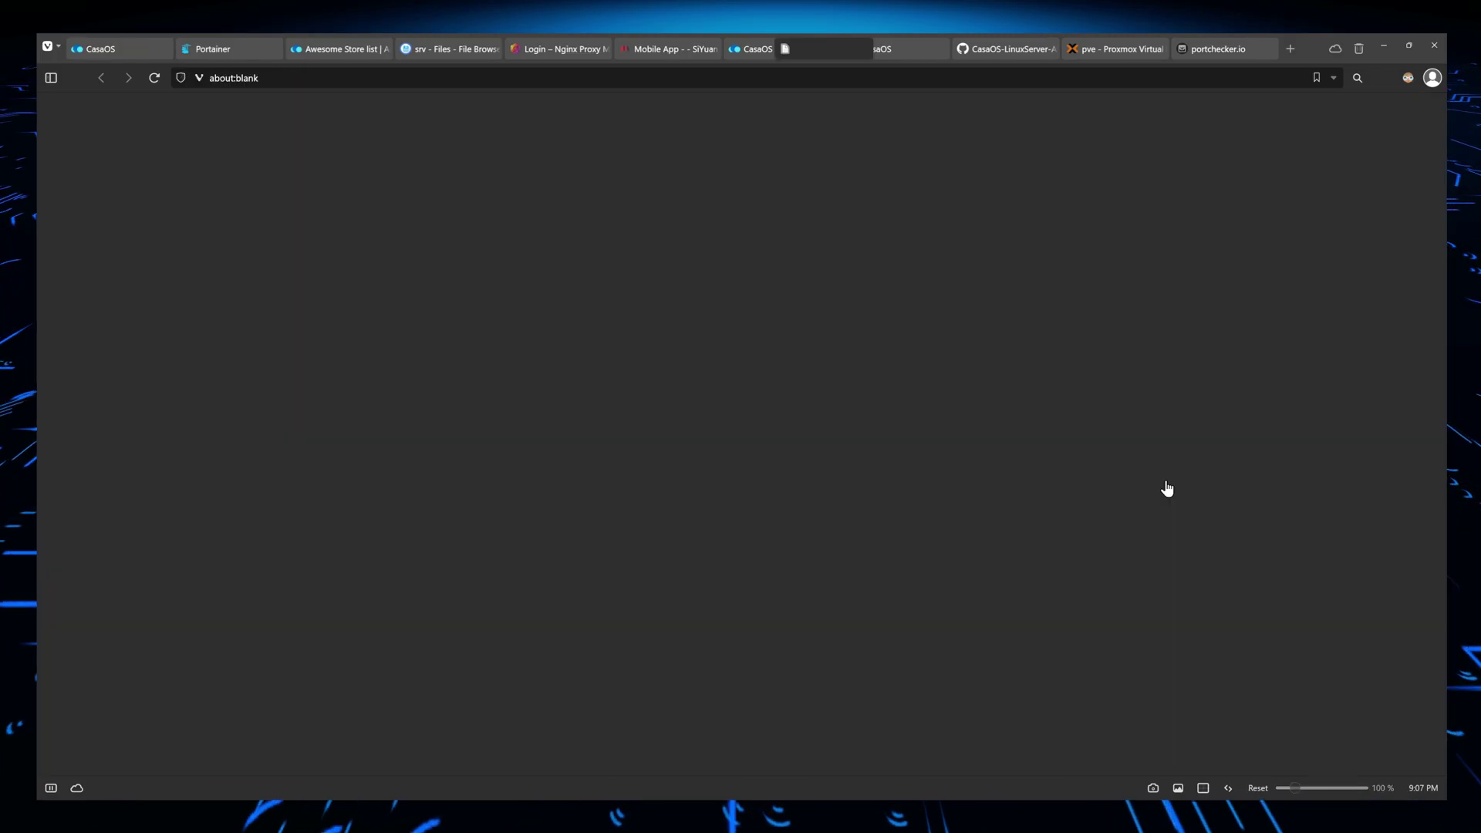
pyautogui.scroll(4, 879, 325)
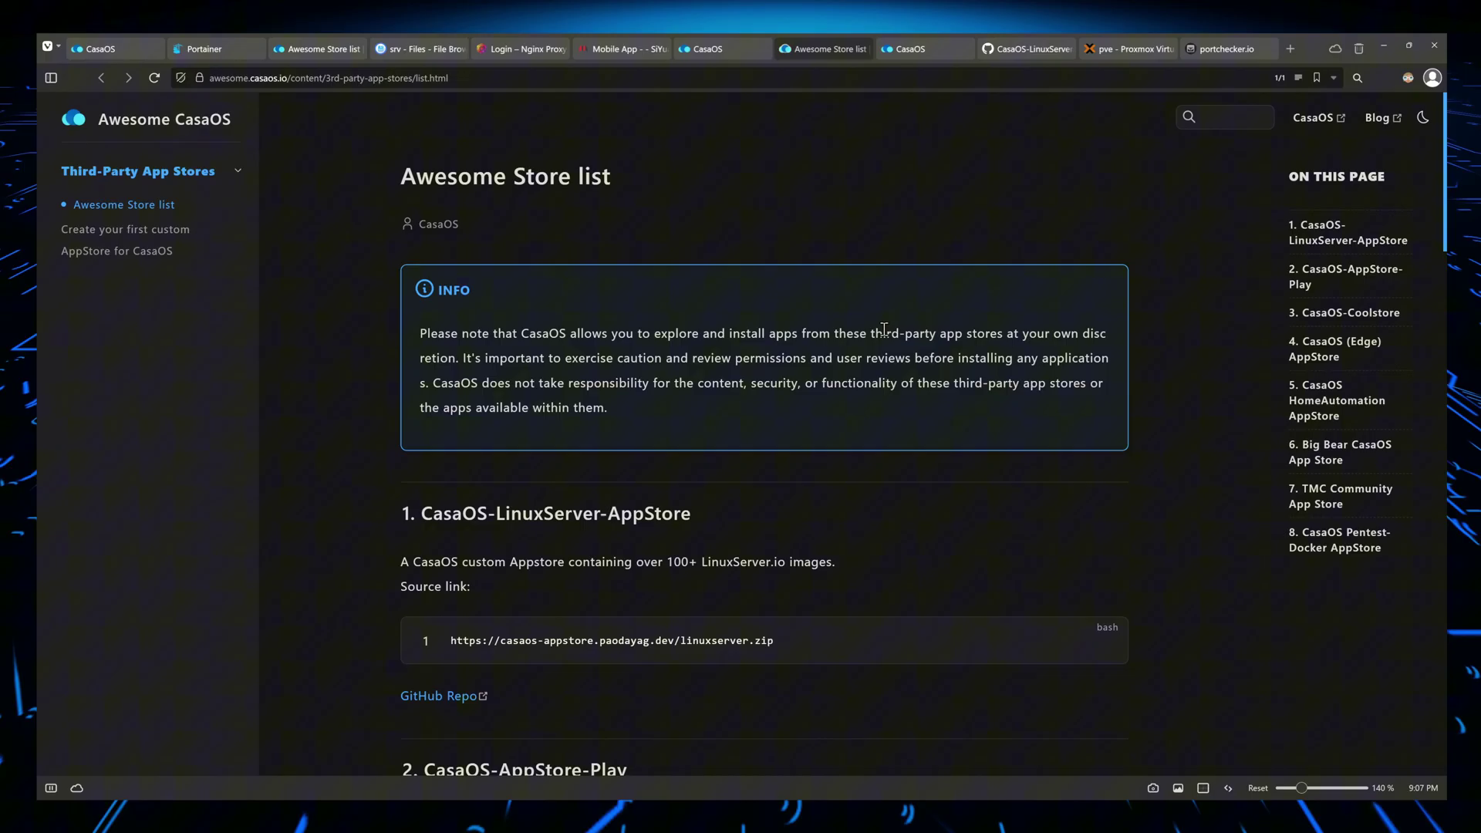
pyautogui.scroll(-3, 836, 319)
pyautogui.scroll(2, 759, 278)
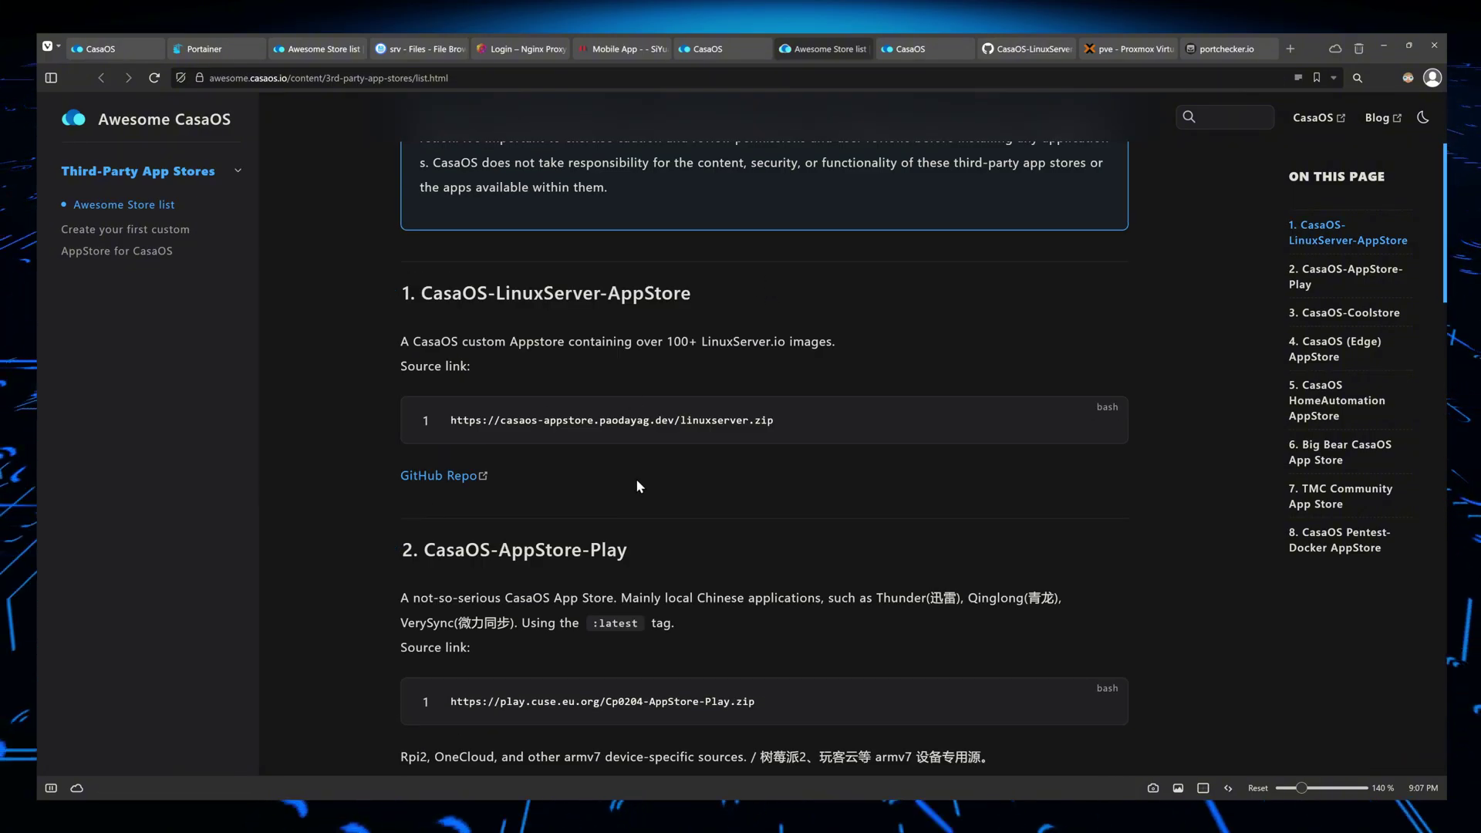
pyautogui.scroll(-6, 703, 398)
pyautogui.scroll(-3, 699, 402)
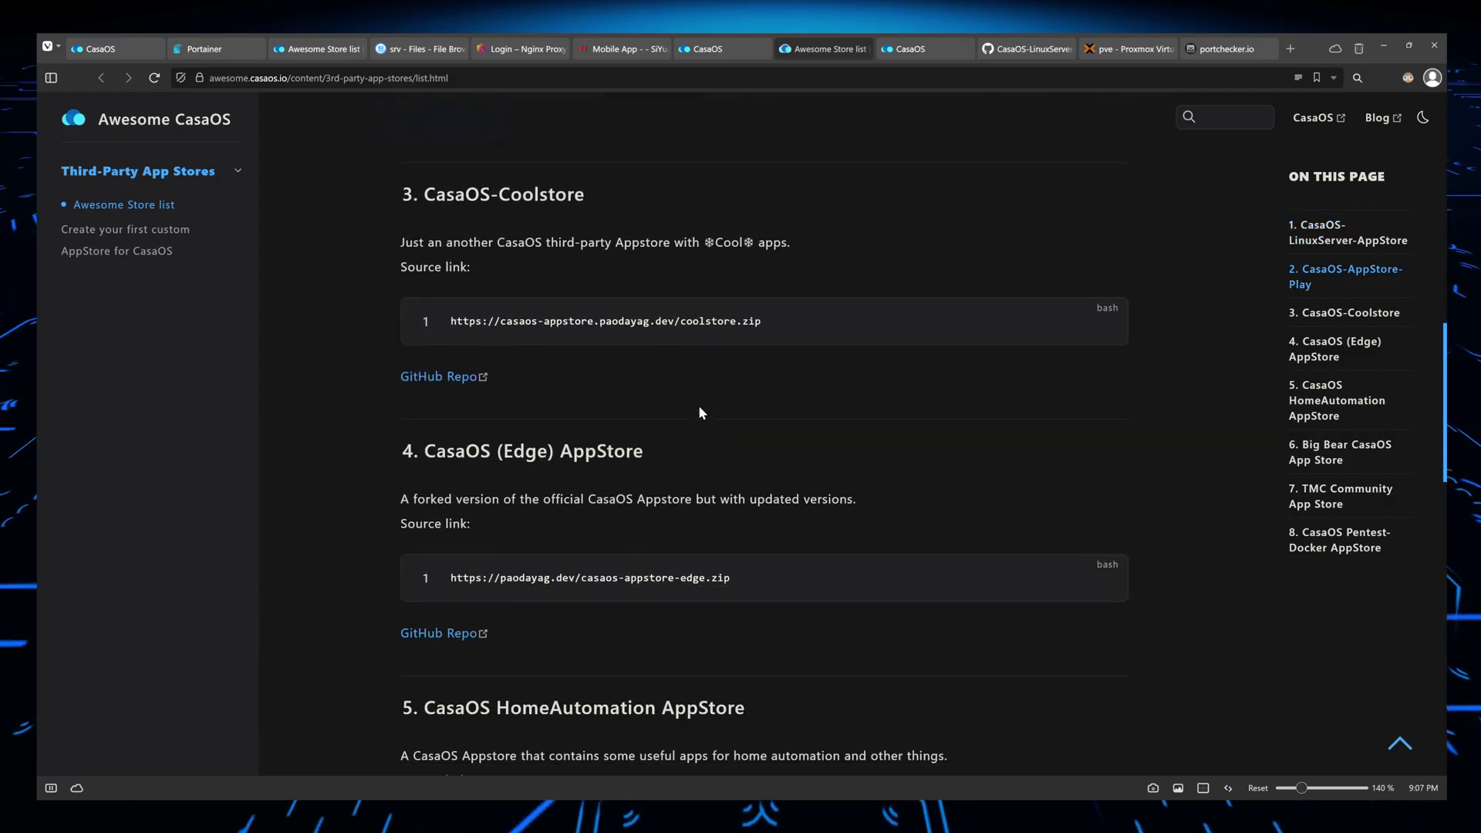
pyautogui.scroll(-1, 697, 405)
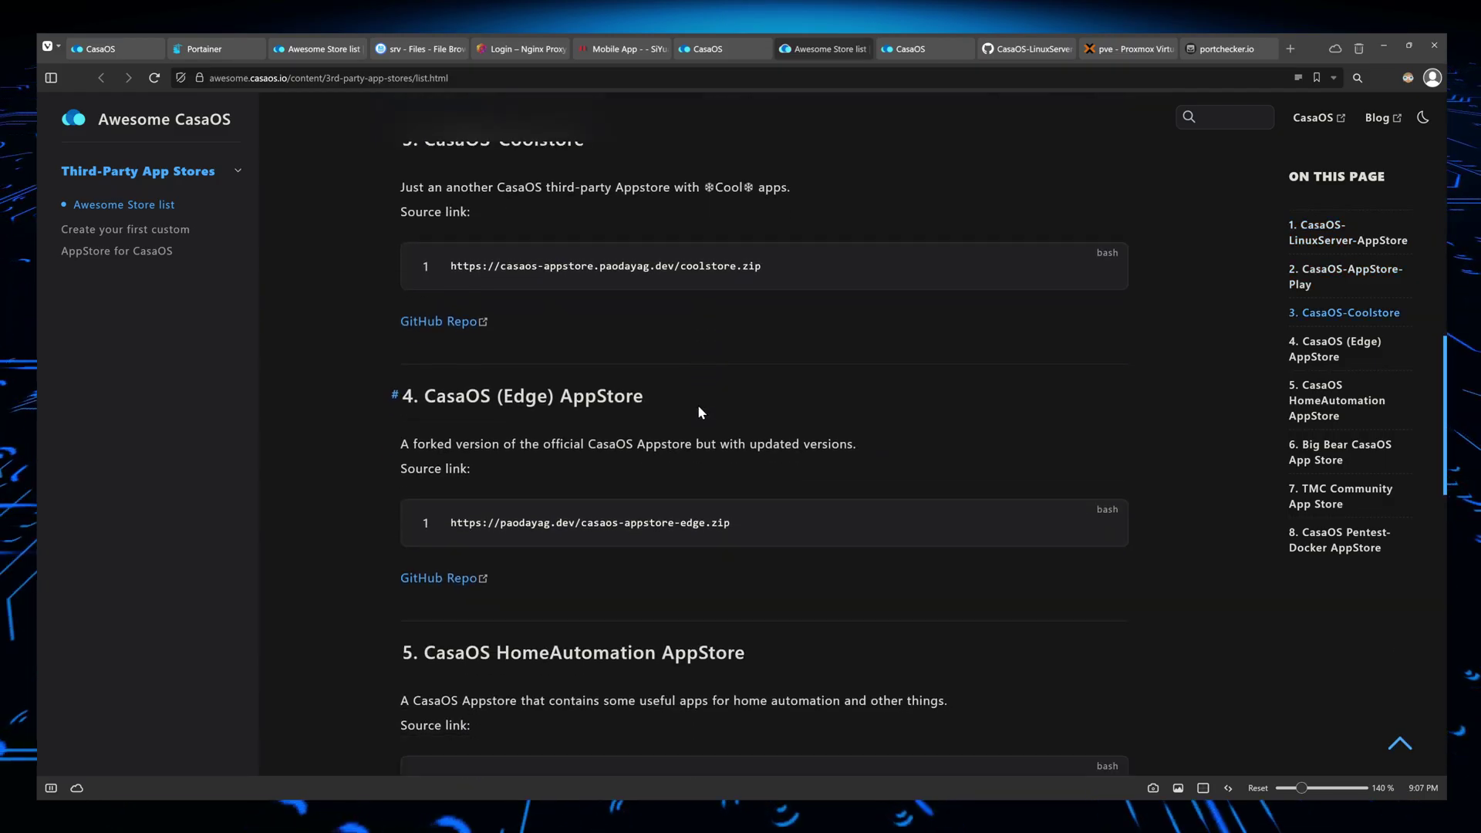
pyautogui.scroll(-3, 698, 404)
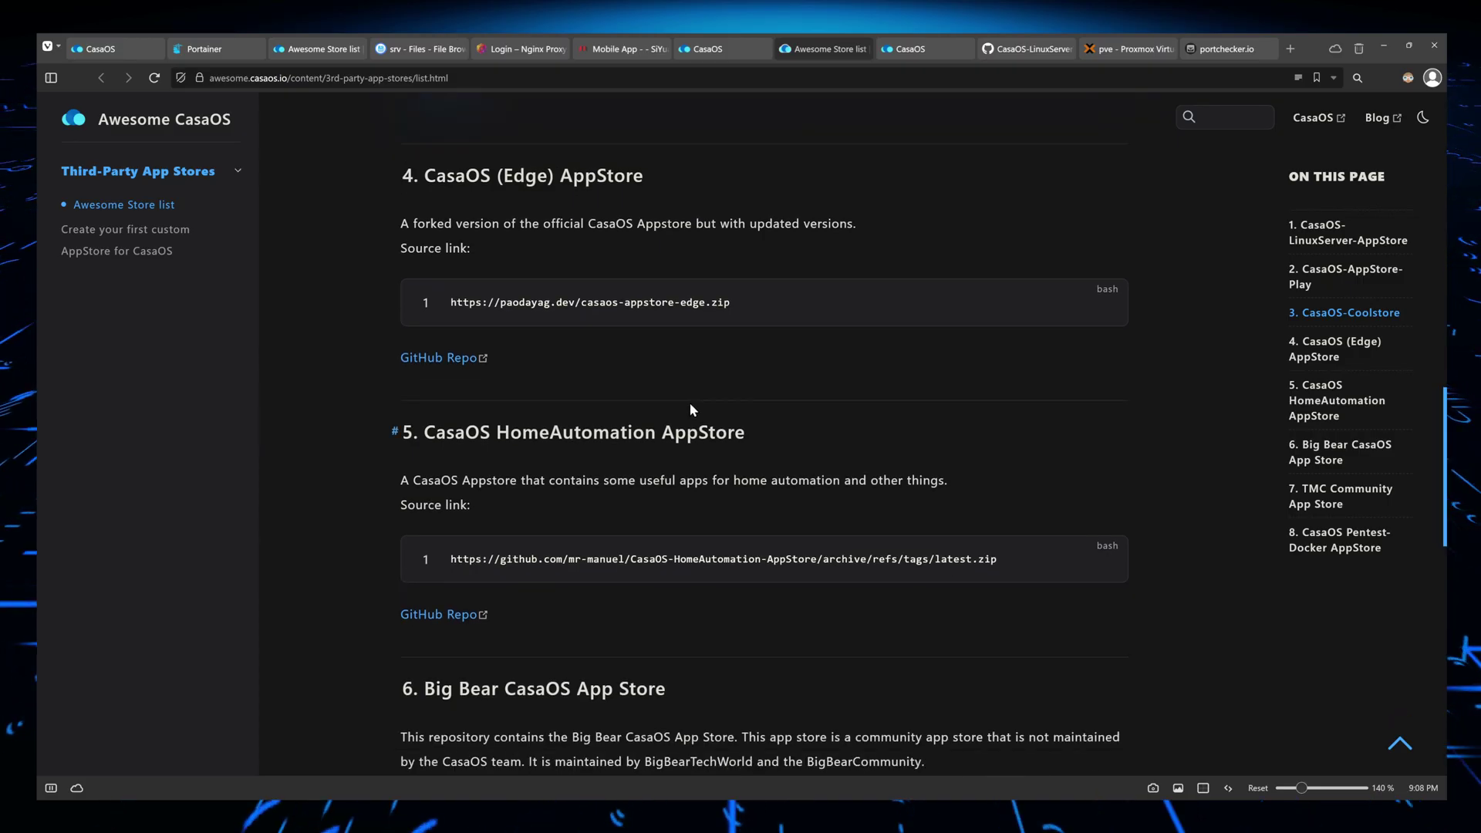
pyautogui.scroll(10, 689, 403)
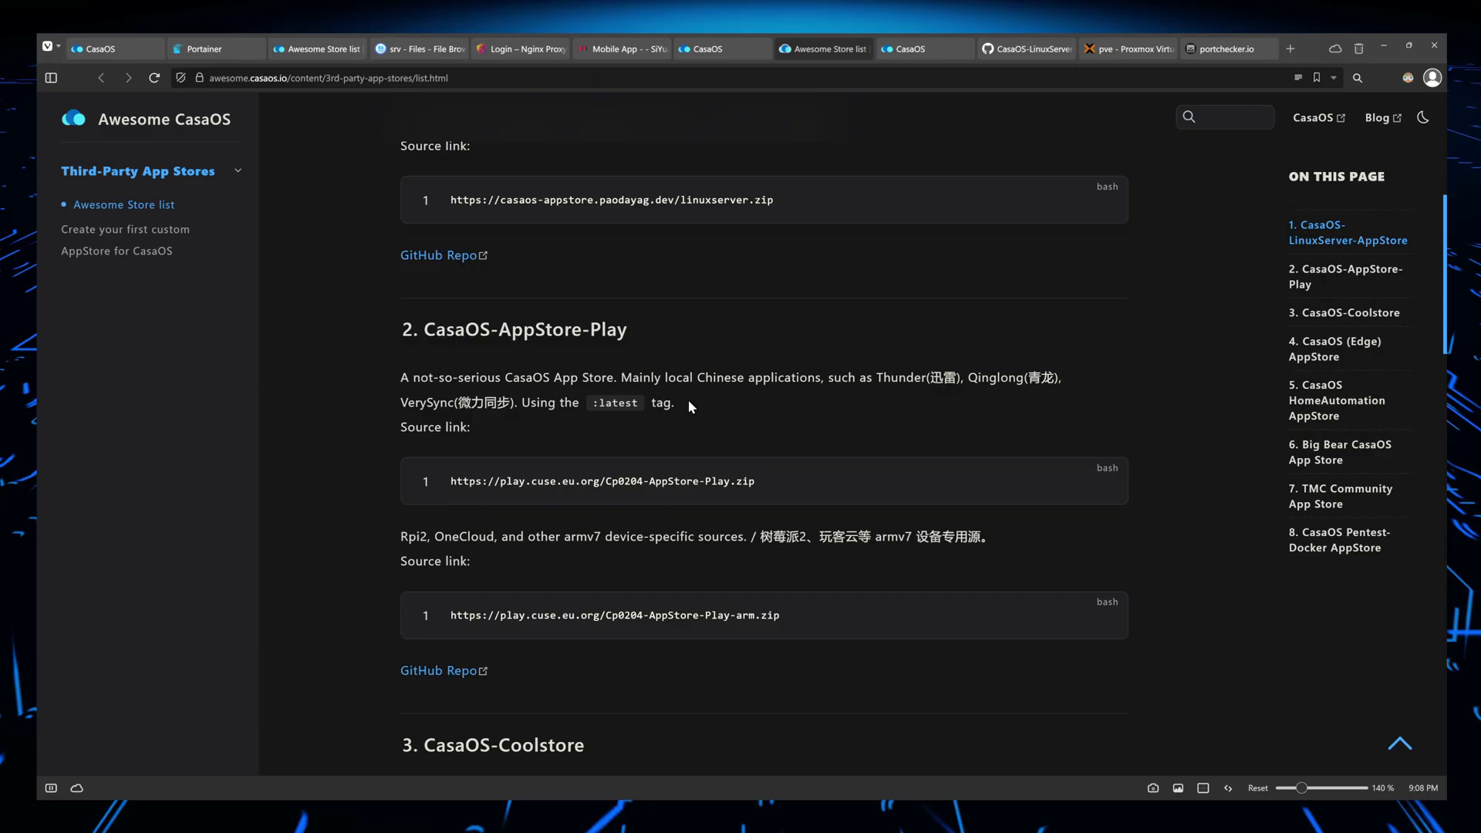
pyautogui.scroll(5, 688, 399)
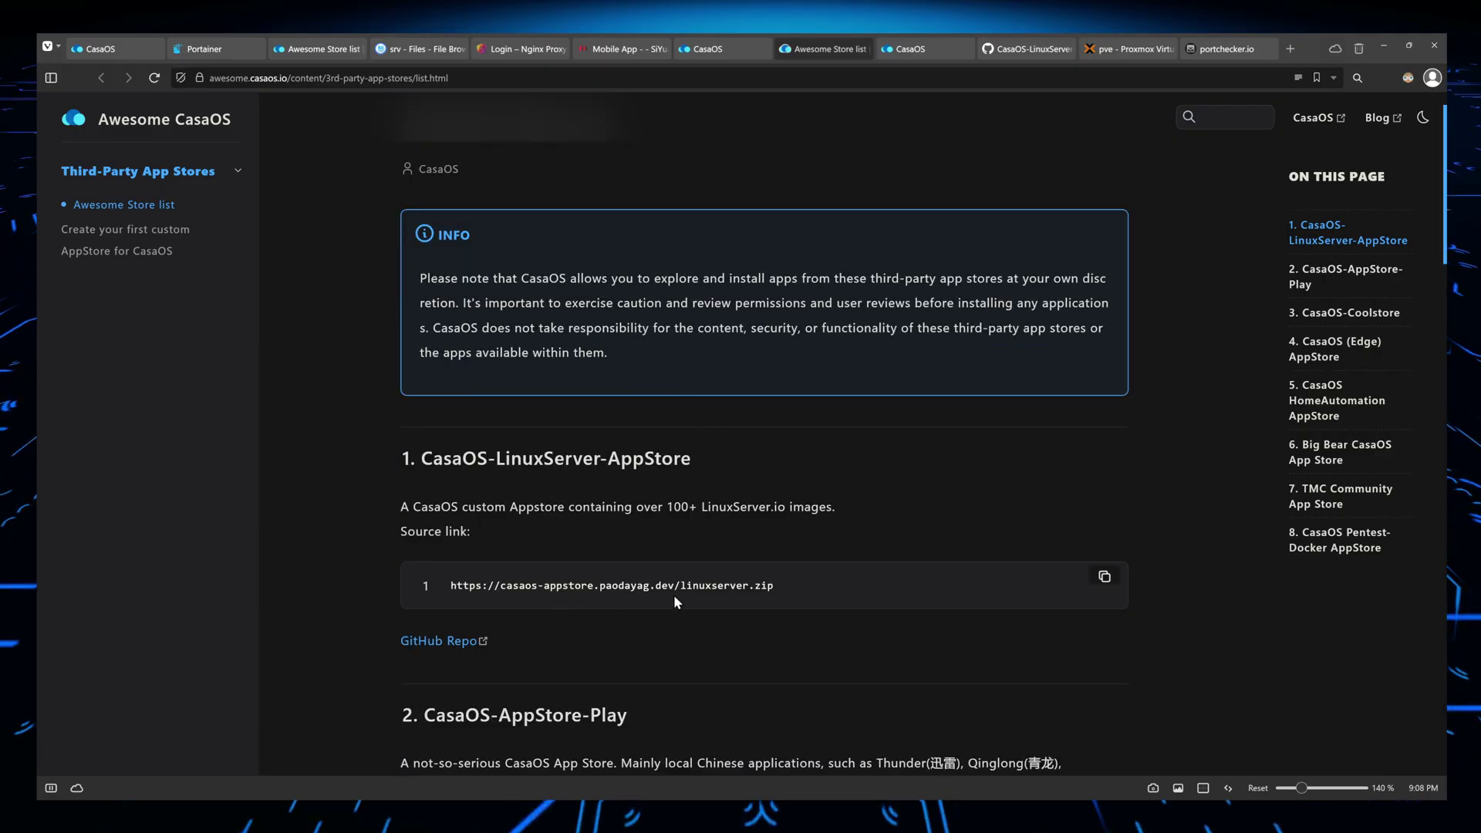
pyautogui.click(1104, 577)
# - Paste the copied LinuxServer store link into the App Store source field and add it
pyautogui.click(725, 49)
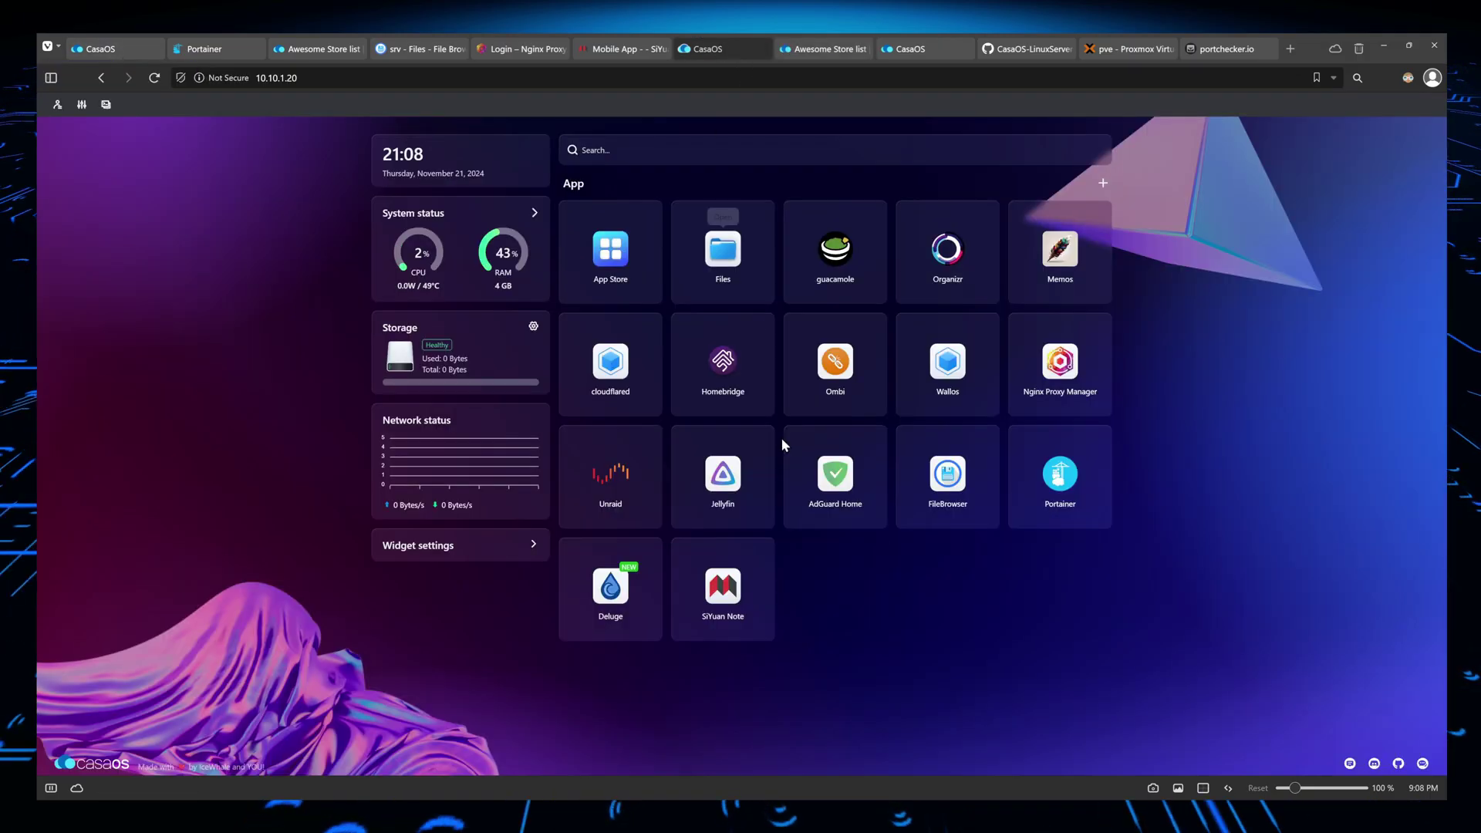
pyautogui.click(1102, 183)
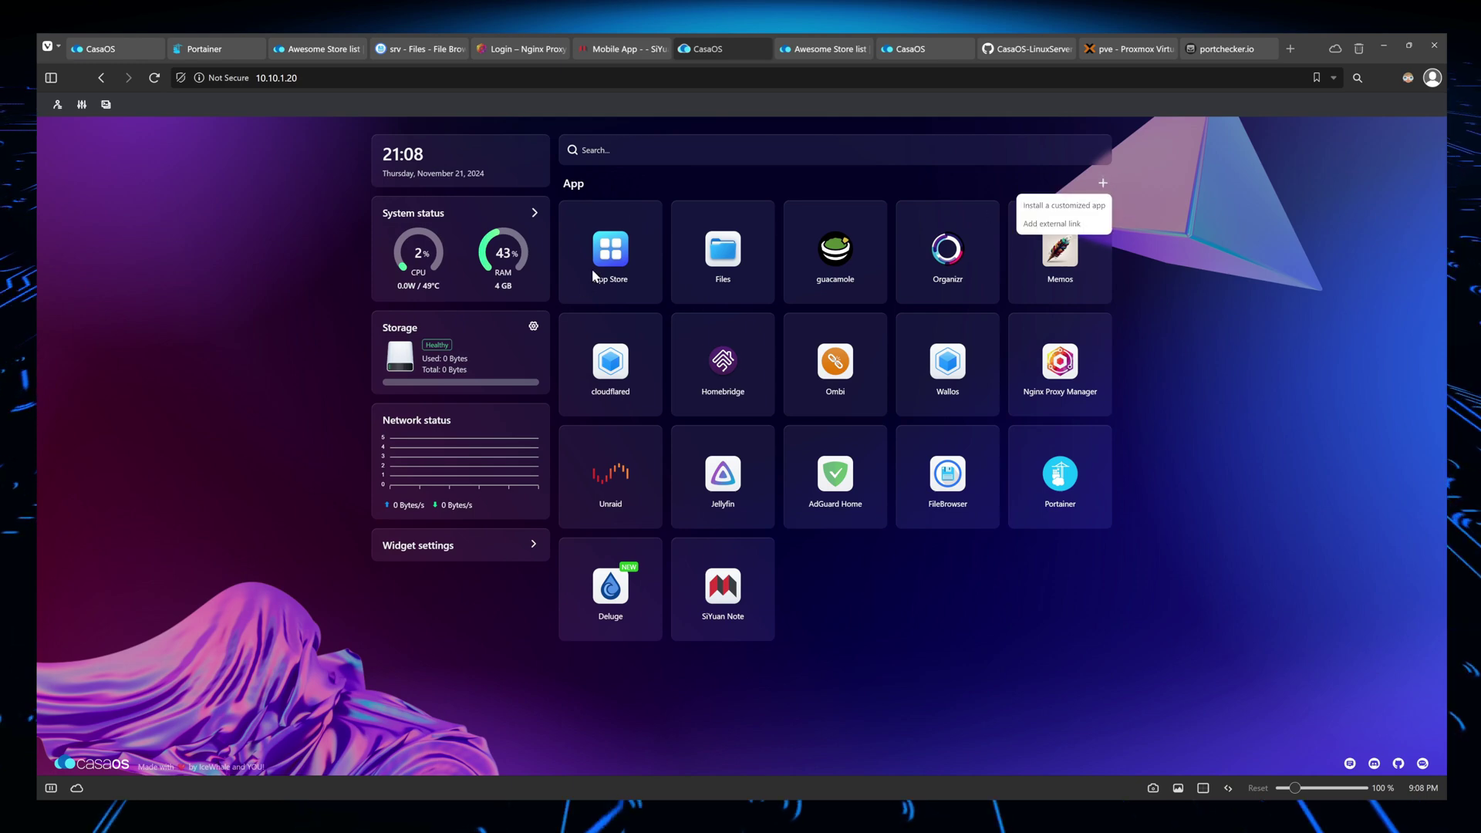
pyautogui.click(609, 254)
pyautogui.hotkey('ctrl', '+')
pyautogui.hotkey('ctrl', '+')
pyautogui.hotkey('ctrl', '+')
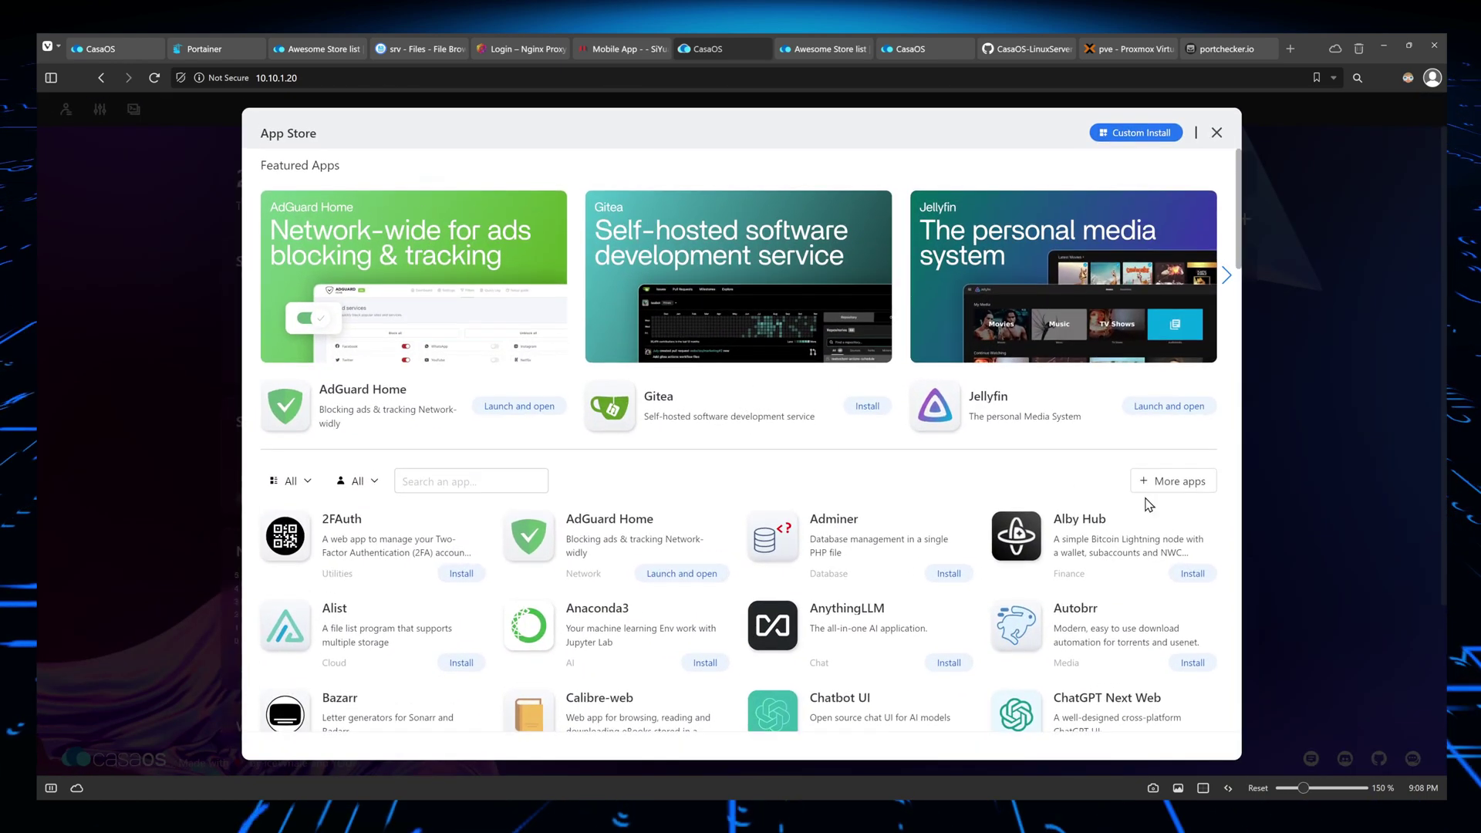
pyautogui.click(1165, 484)
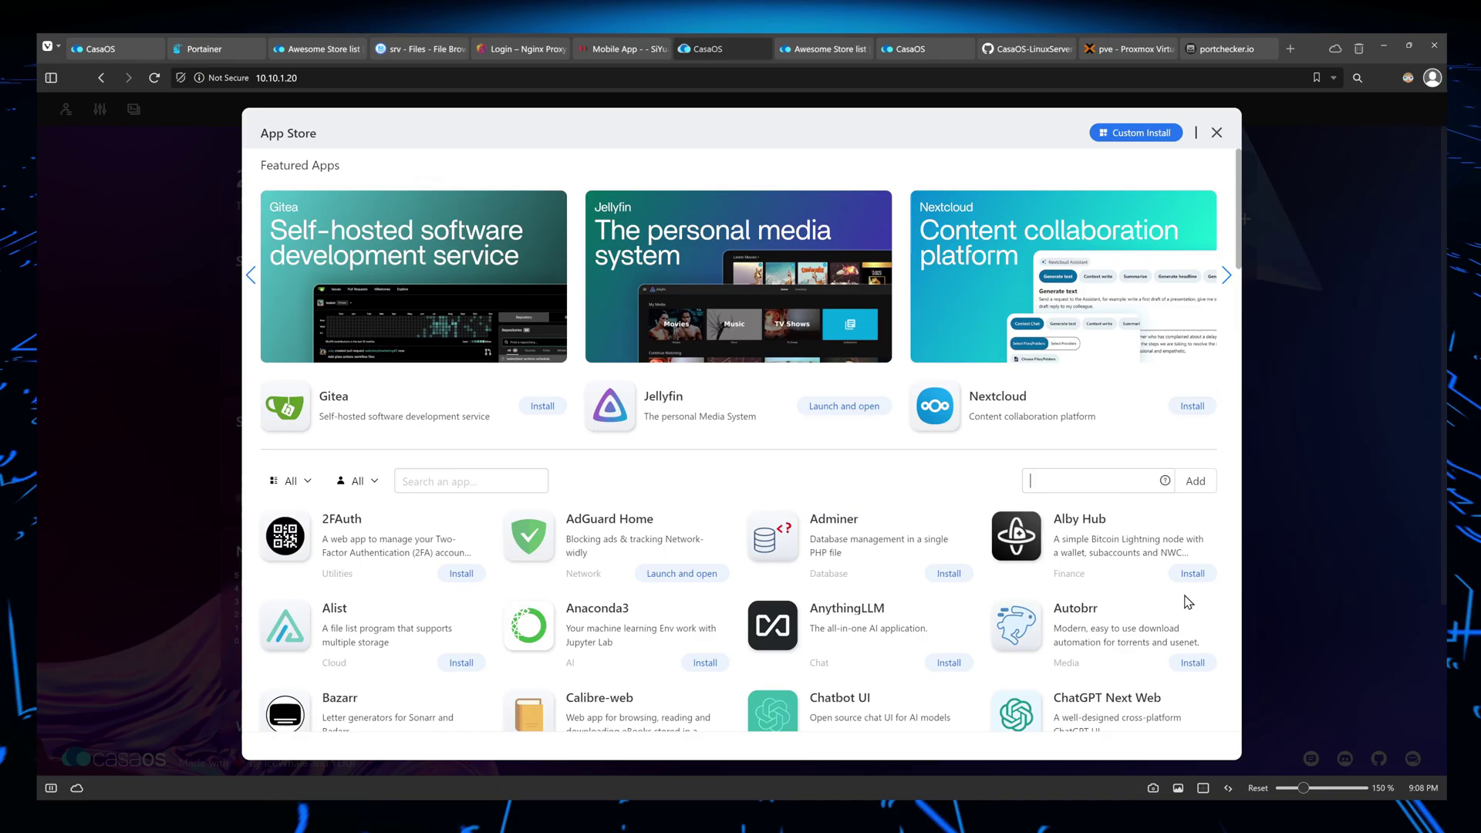
pyautogui.hotkey('ctrl', 'v')
pyautogui.moveTo(1108, 483); pyautogui.dragTo(928, 496)
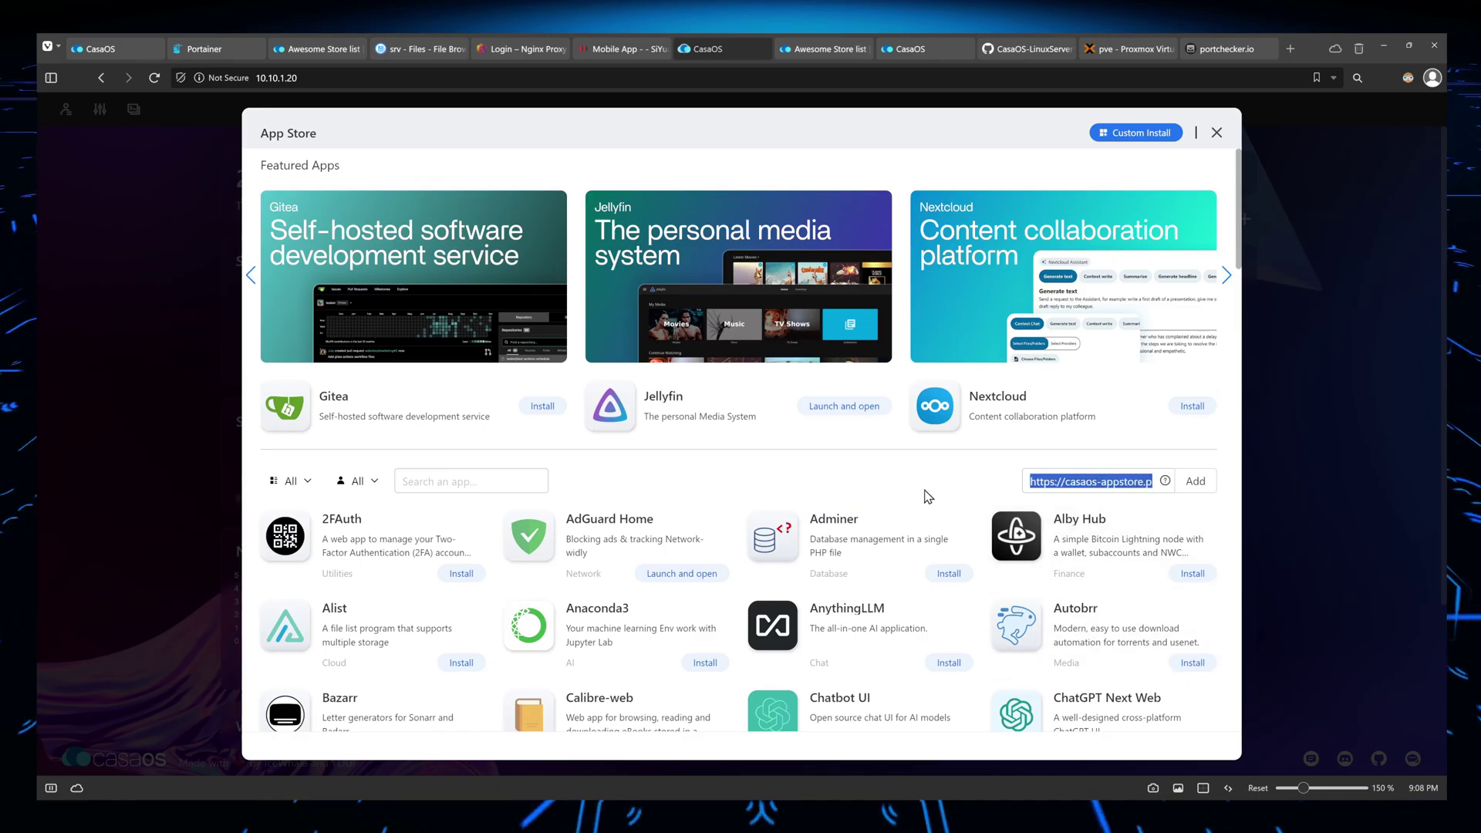
pyautogui.click(1195, 480)
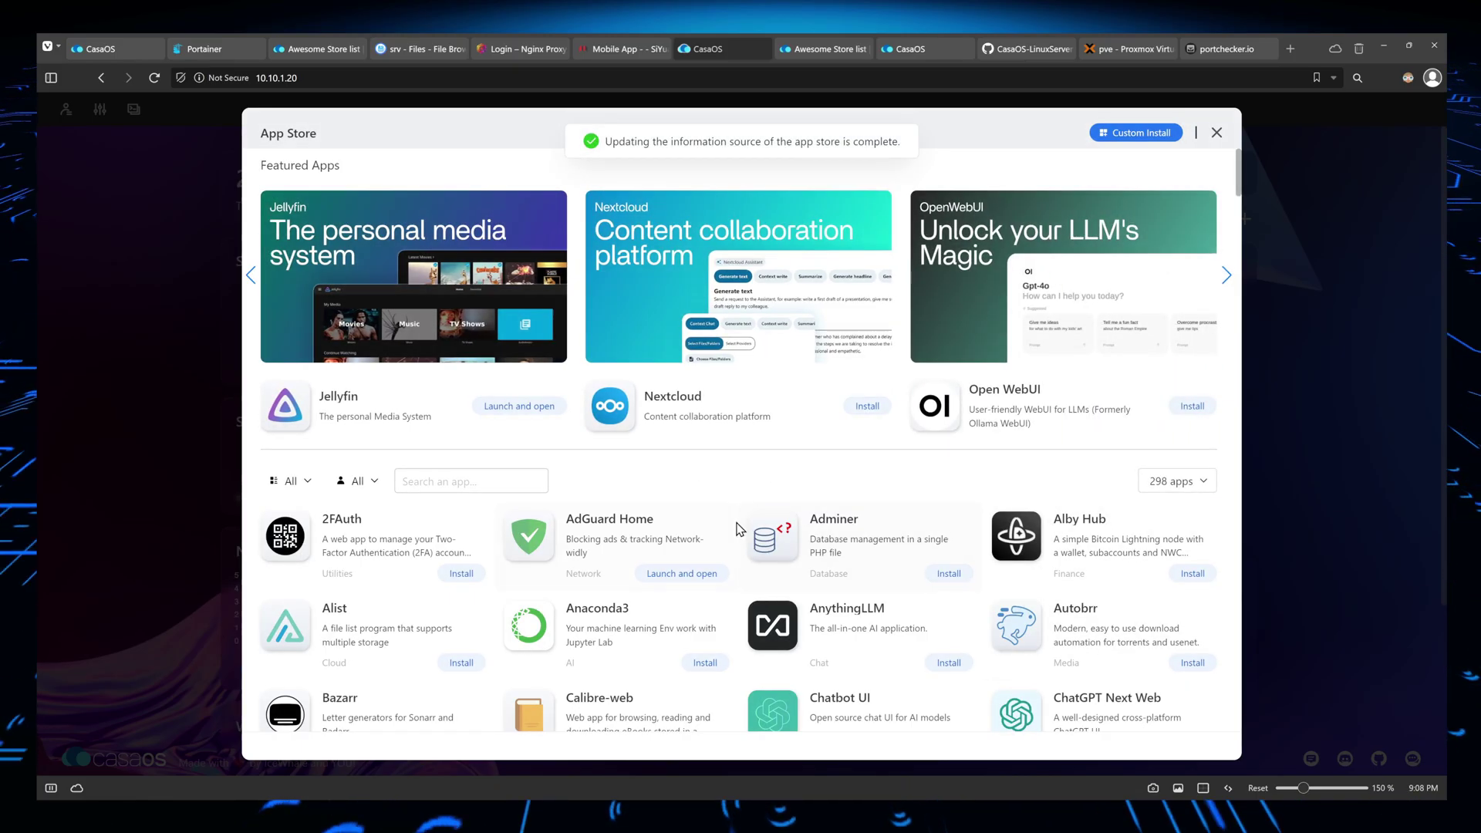
pyautogui.scroll(-4, 733, 535)
pyautogui.scroll(-5, 733, 535)
pyautogui.scroll(10, 466, 463)
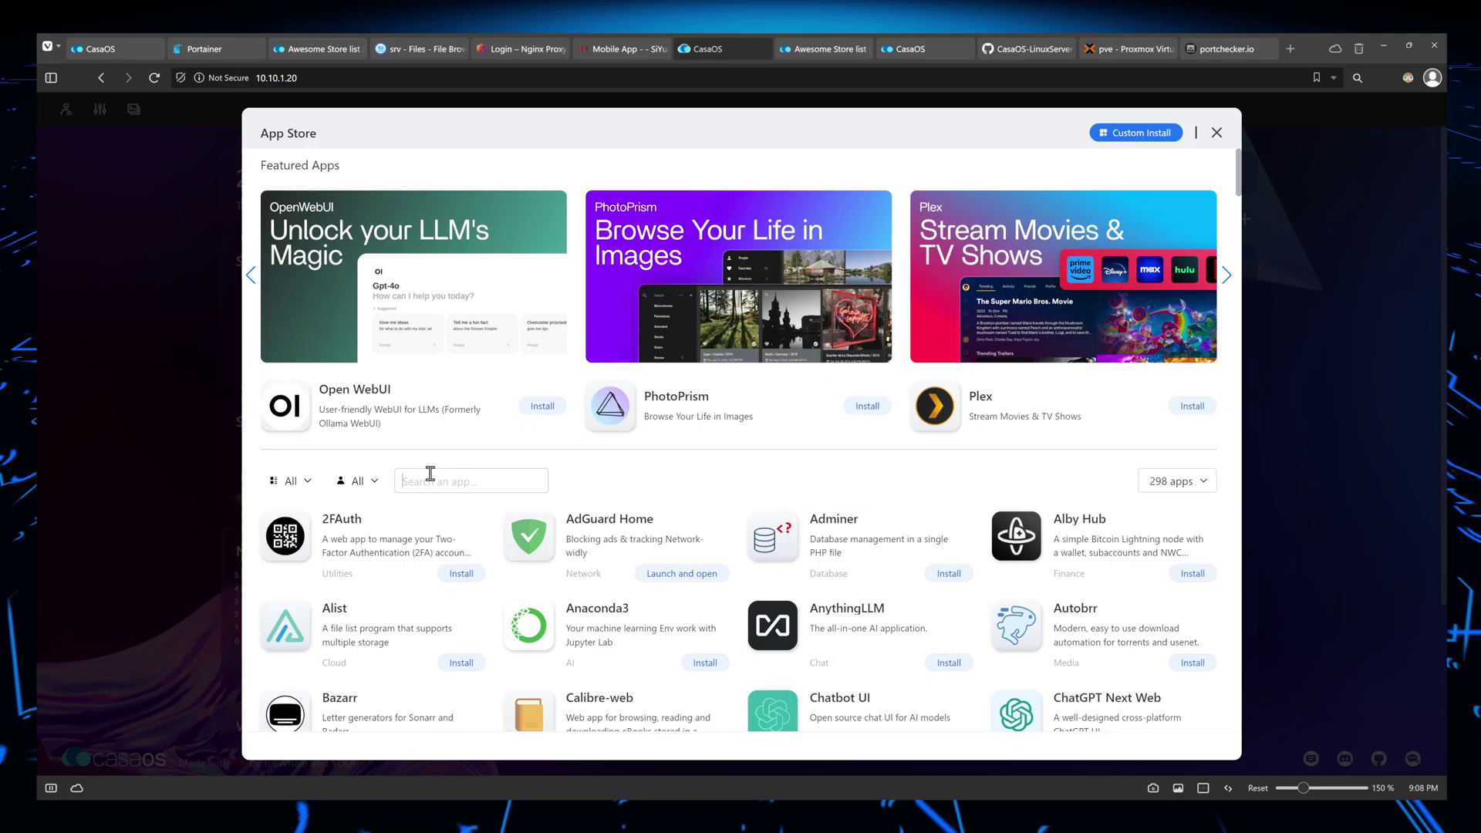
# - Search the store for 'beet' and install the LinuxServer.io Beets app
pyautogui.click(430, 473)
pyautogui.write('beet')
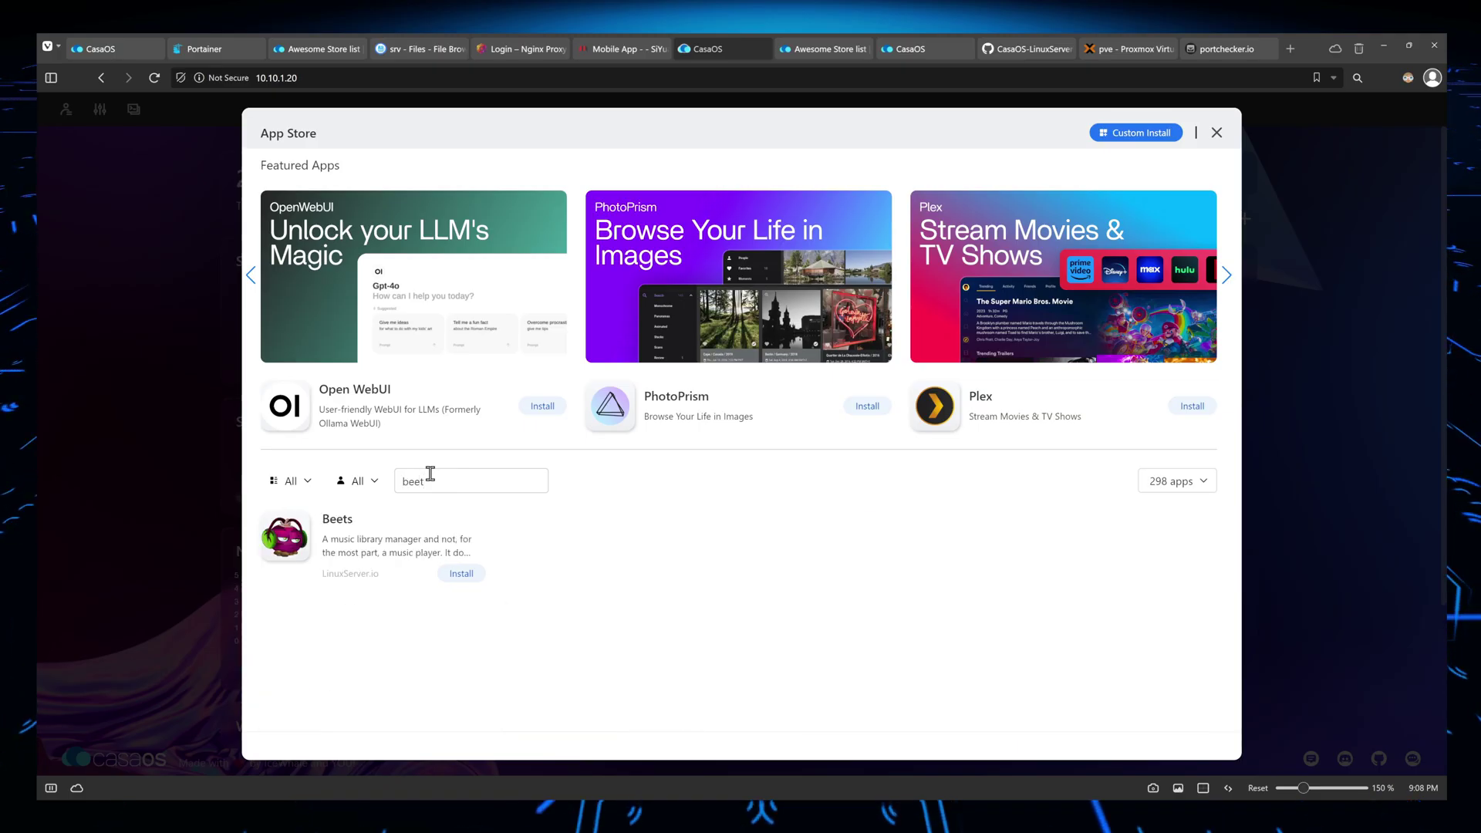
pyautogui.click(466, 574)
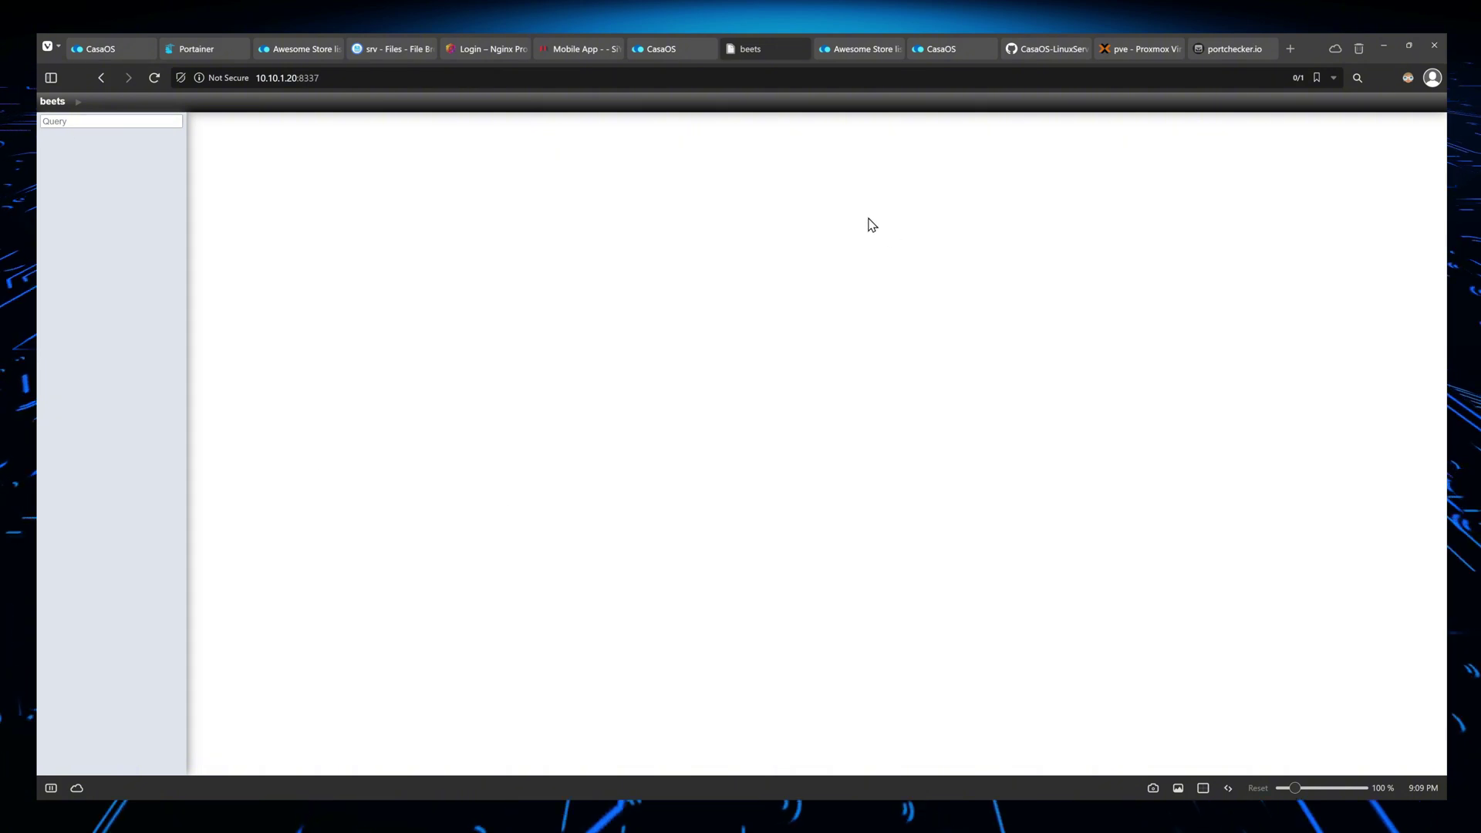
# - Close the Beets web tab and scroll the dashboard app grid back to the top
pyautogui.click(800, 48)
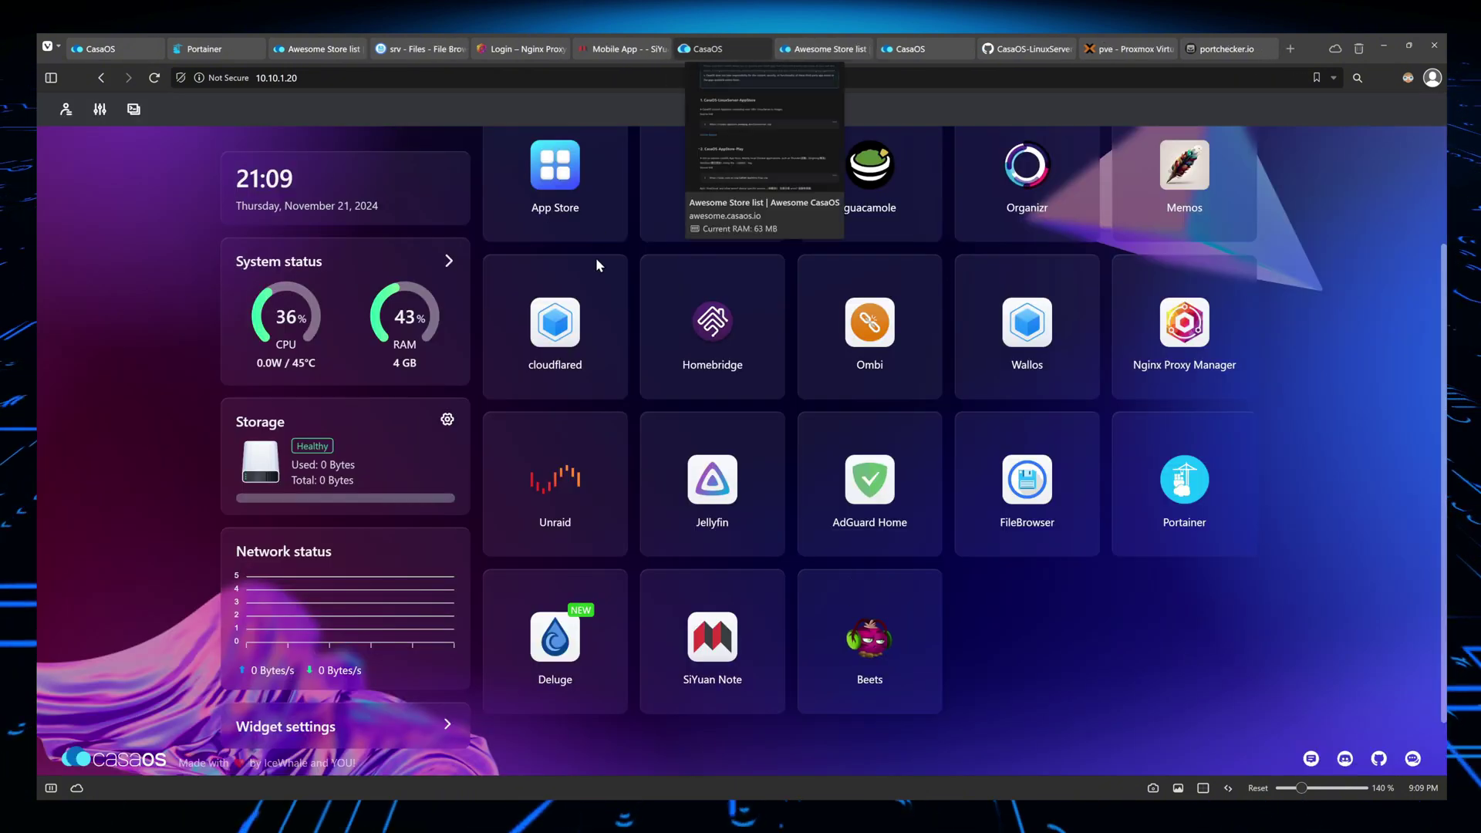
pyautogui.scroll(2, 1114, 479)
pyautogui.moveTo(1114, 473)
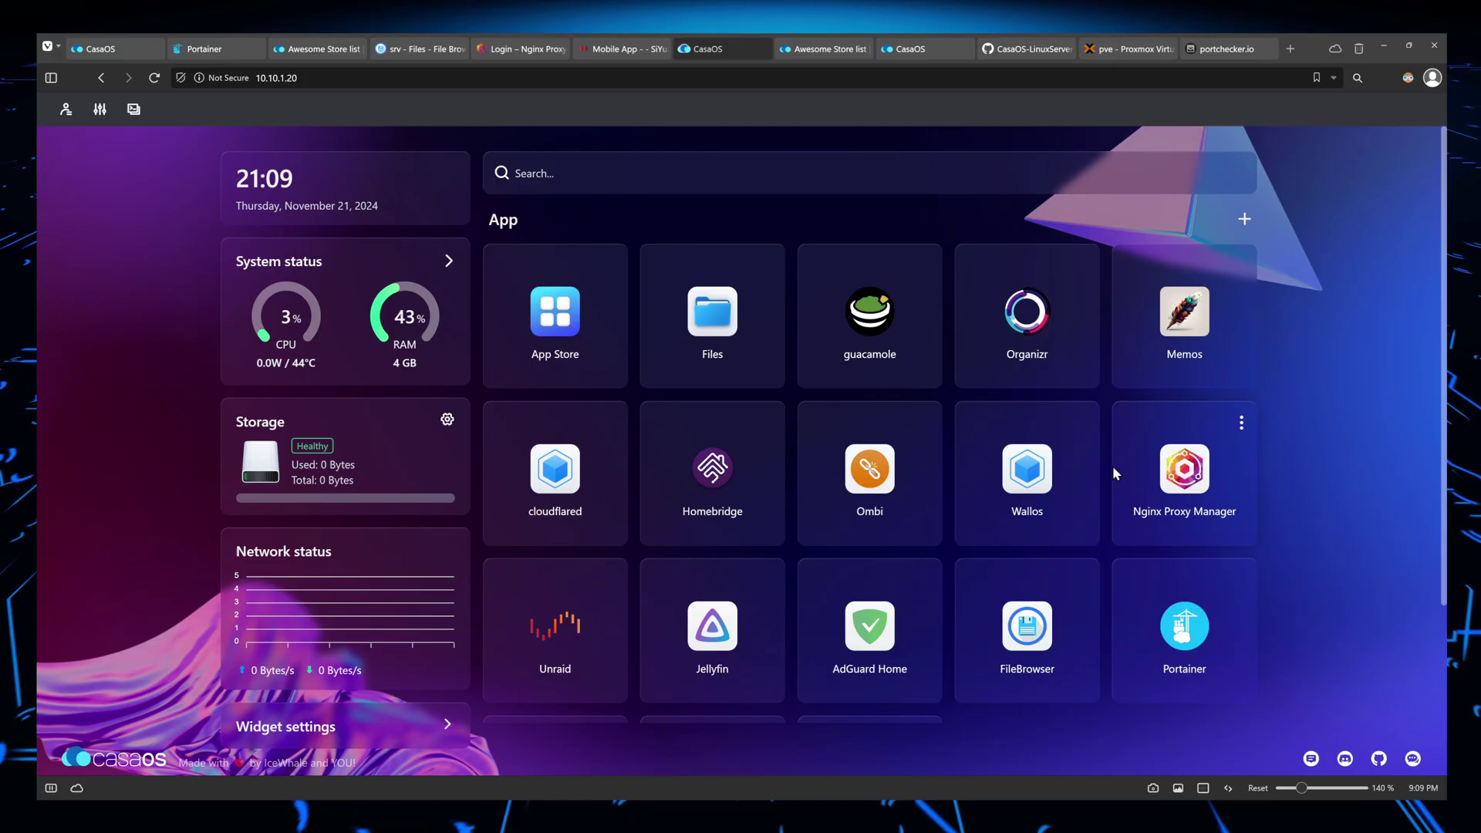
pyautogui.moveTo(819, 456)
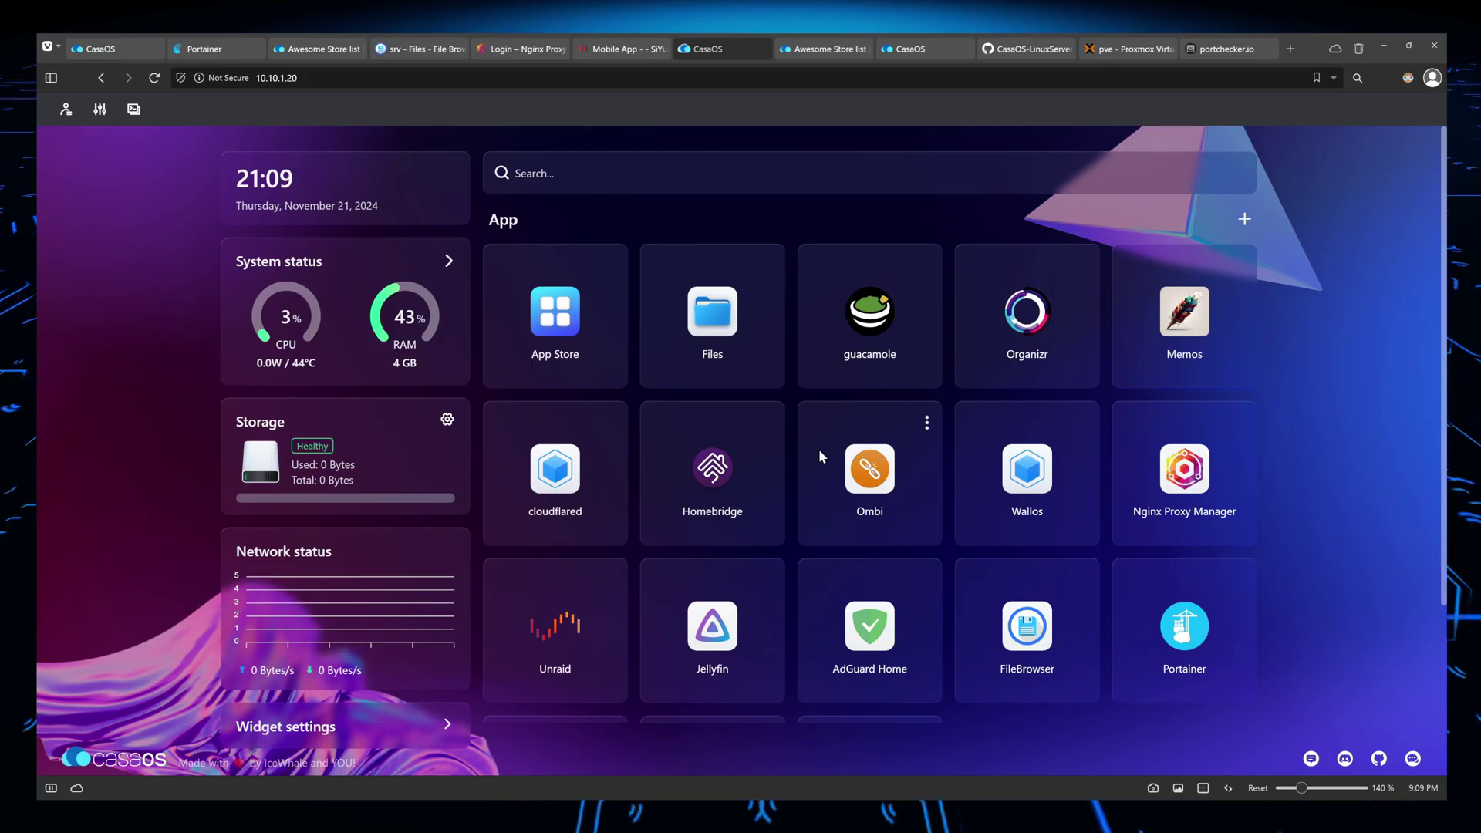